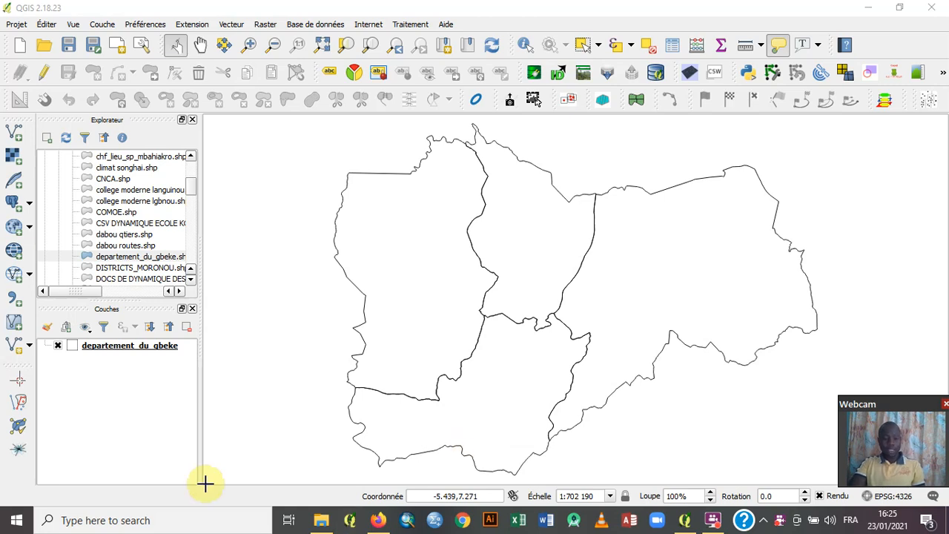
# Step: Generate polygon centroids from the departement_du_gbeke layer, saving the output in X:\cartes as the shapefile "centroides demi cercle"
pyautogui.click(143, 347)
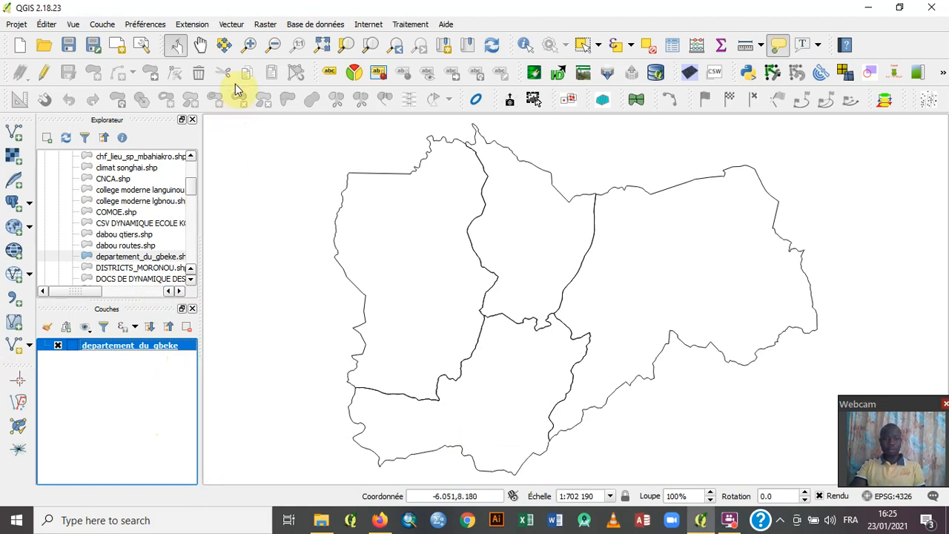
pyautogui.click(231, 24)
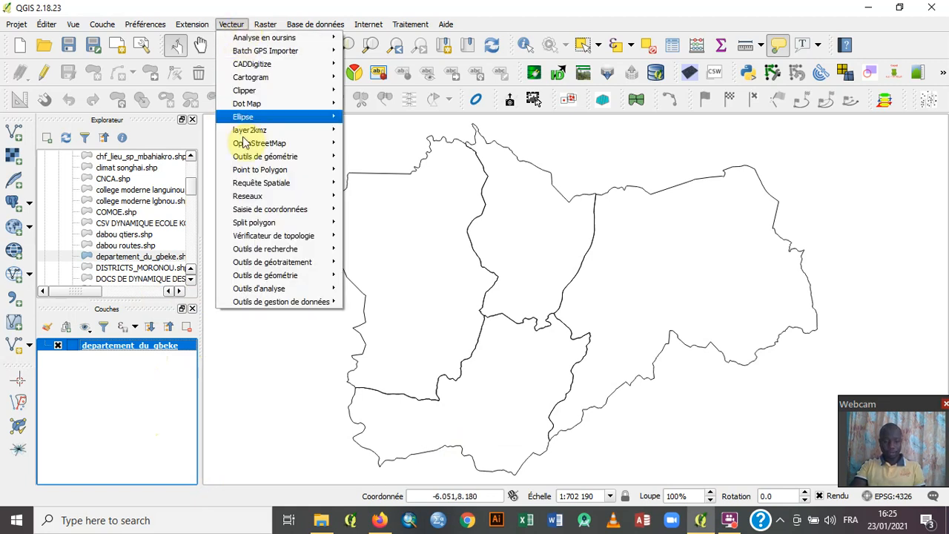
pyautogui.moveTo(257, 266)
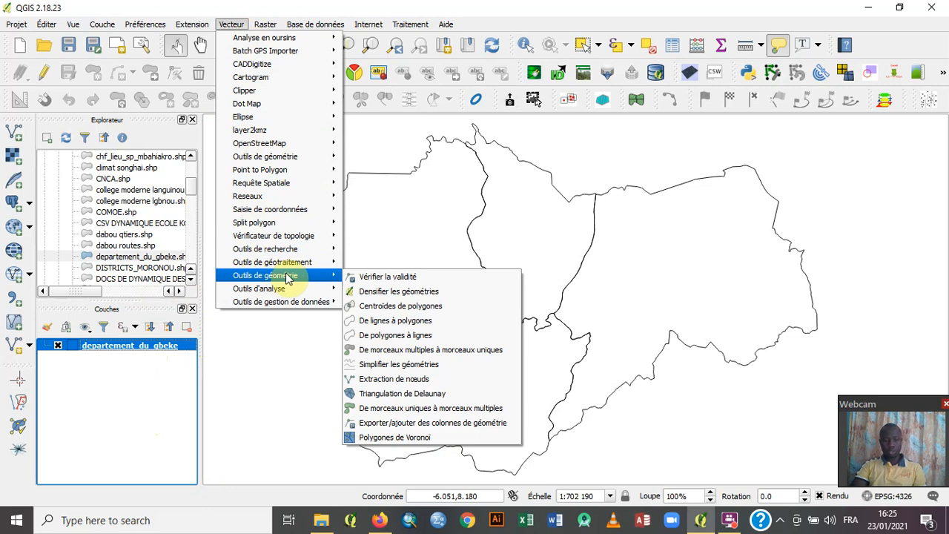
pyautogui.click(378, 307)
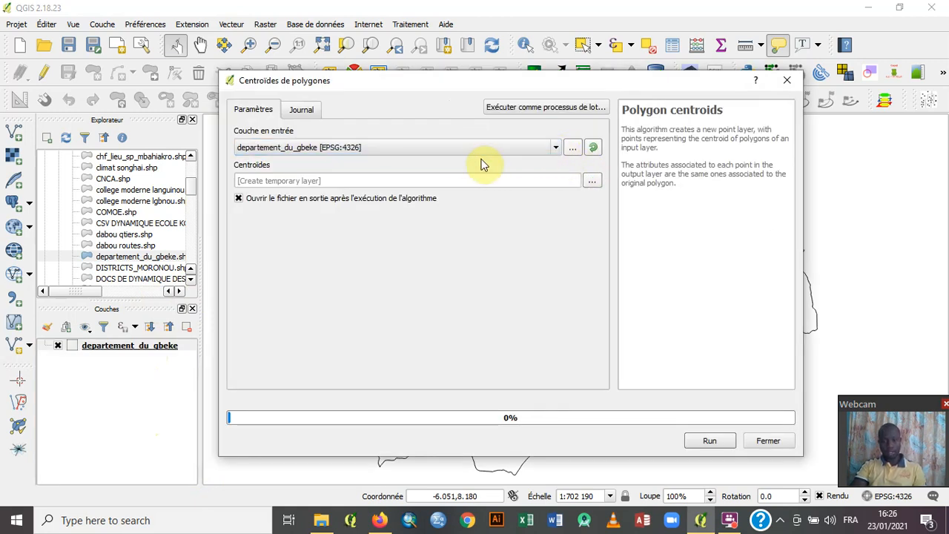
pyautogui.click(594, 182)
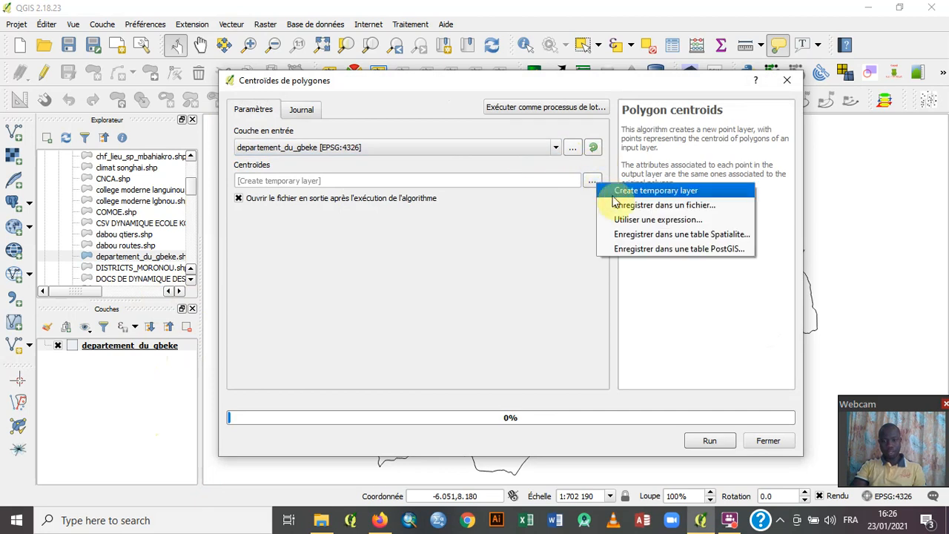
pyautogui.click(620, 206)
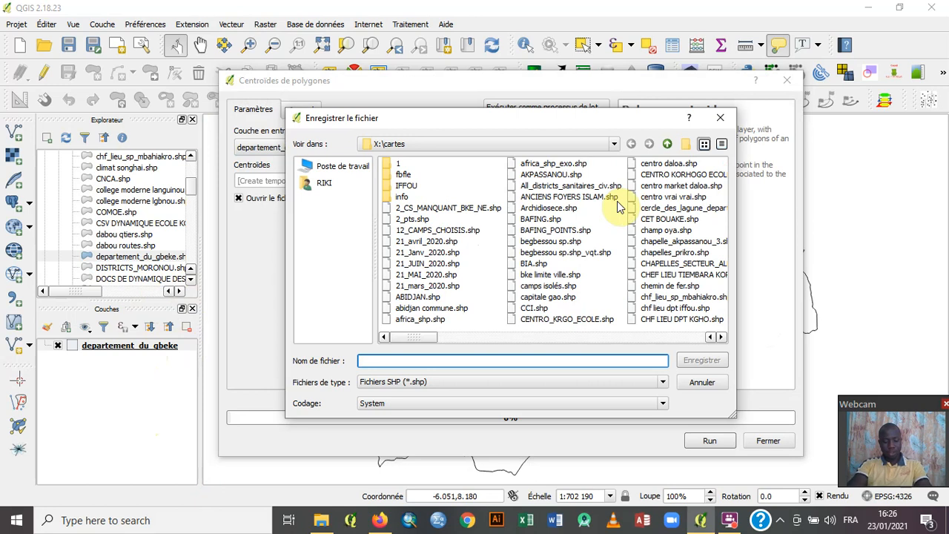
pyautogui.write('centroide')
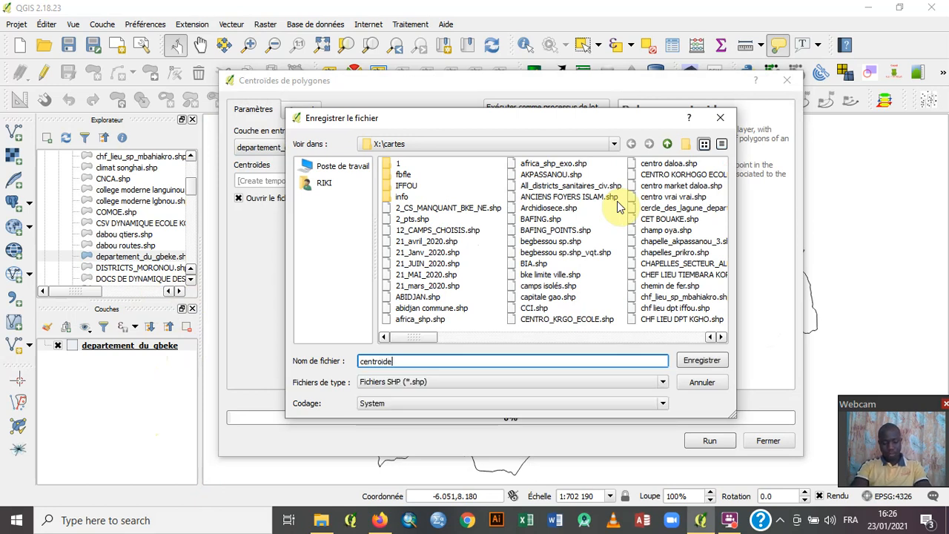
pyautogui.write('s sdemi')
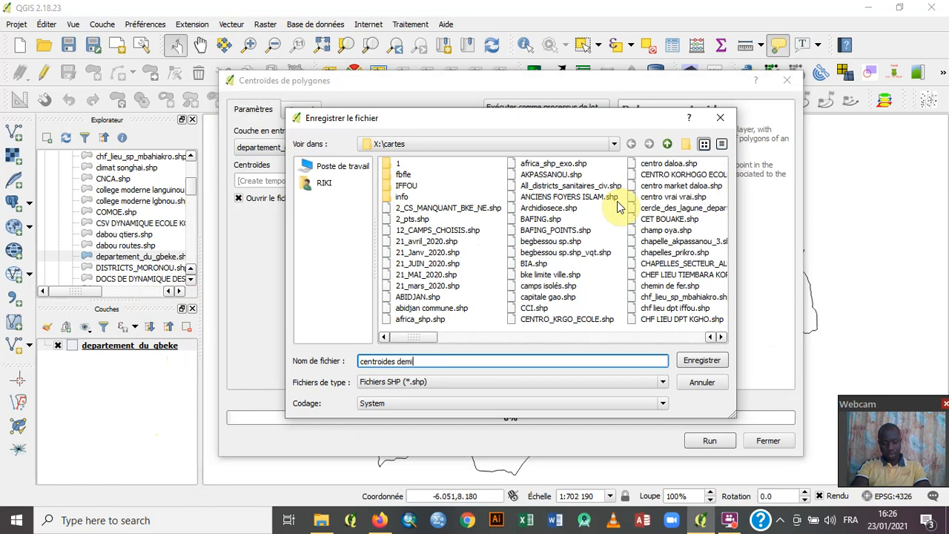
pyautogui.write(' cercle')
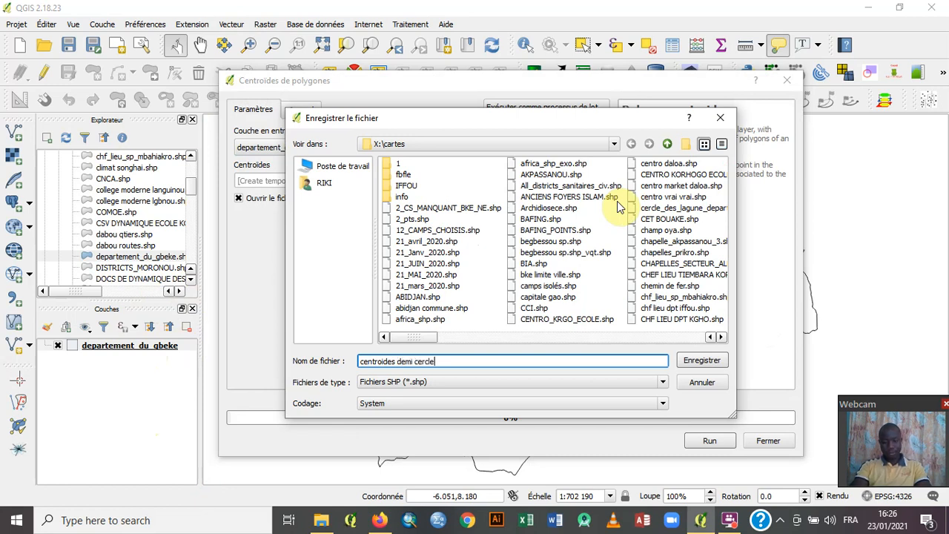
pyautogui.click(695, 361)
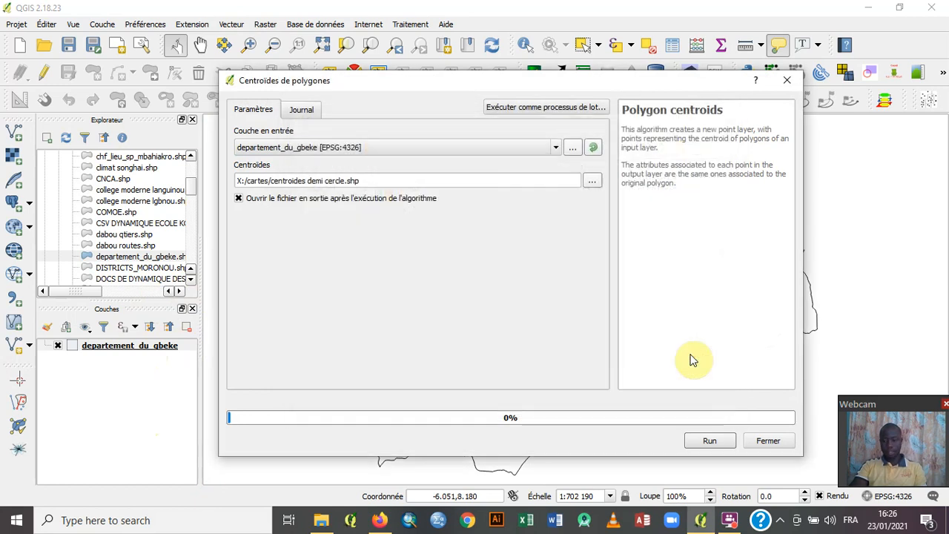
pyautogui.click(710, 439)
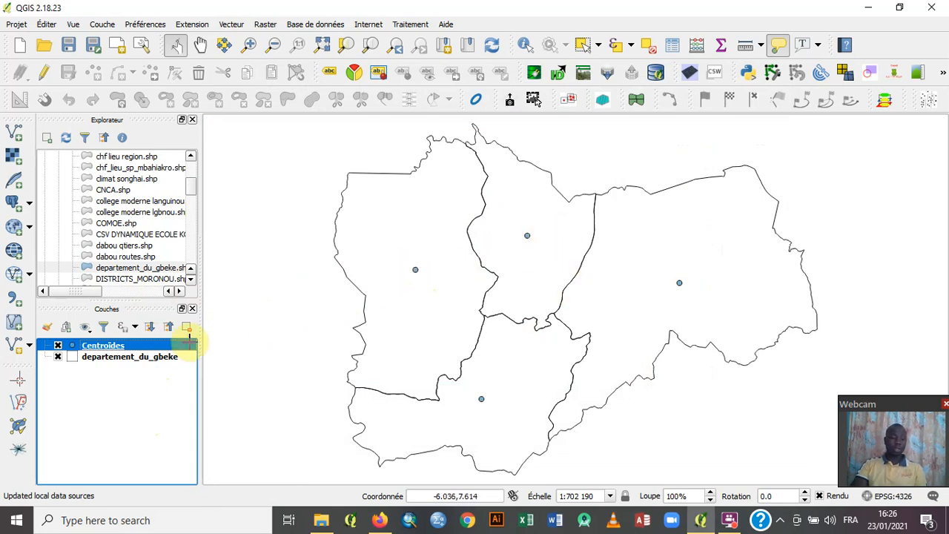
# Step: Open the attribute table of the Centroïdes layer in a maximized window and enable editing
pyautogui.click(674, 47)
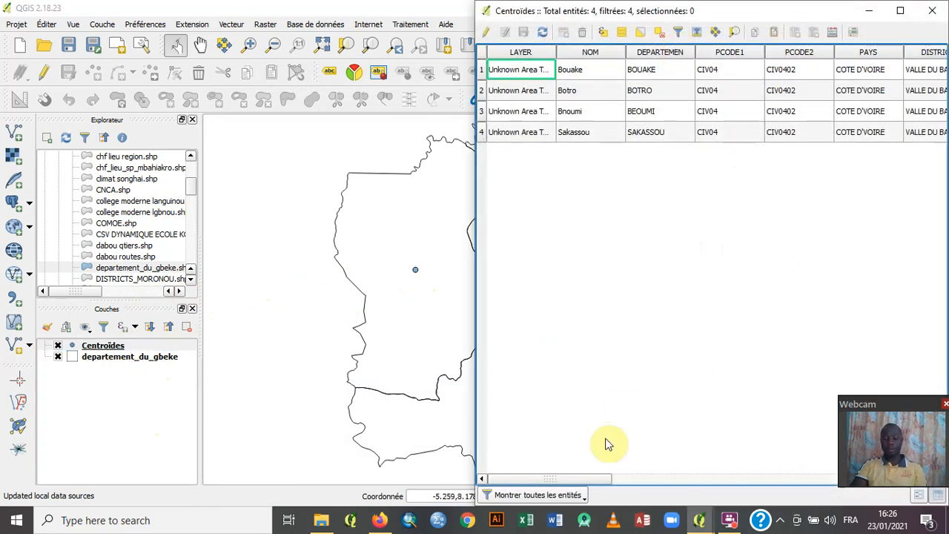
pyautogui.moveTo(600, 477); pyautogui.dragTo(945, 467)
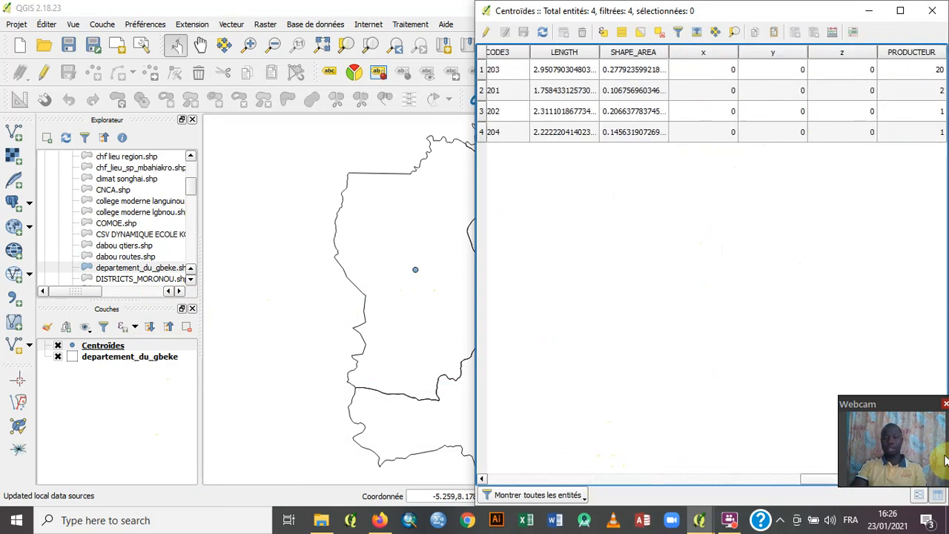
pyautogui.click(901, 10)
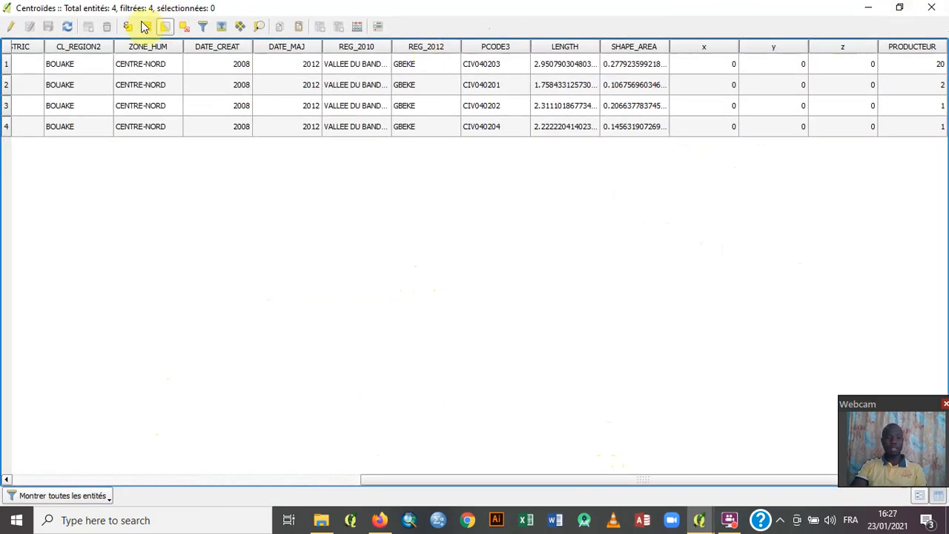
pyautogui.click(10, 28)
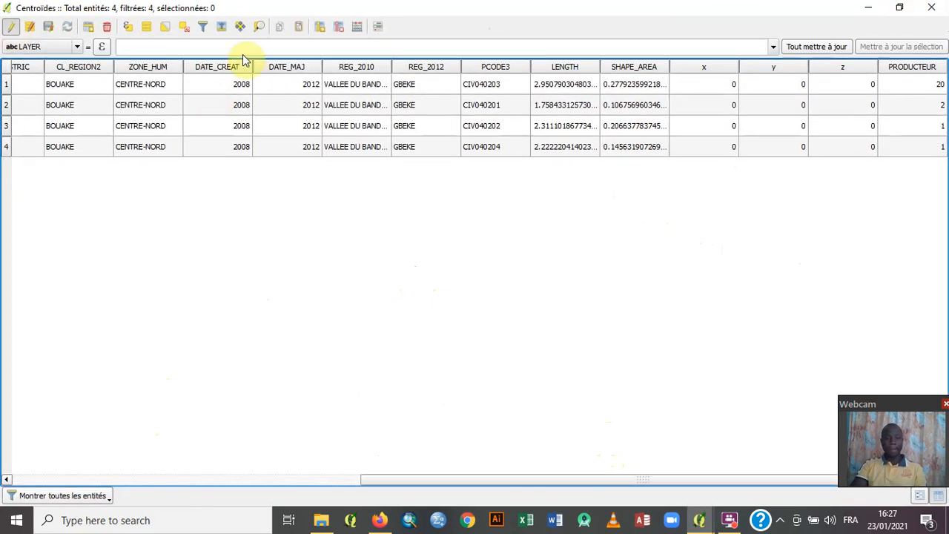
# Step: Add a new integer field named "p 2015" with length 10 to the centroid table
pyautogui.click(319, 27)
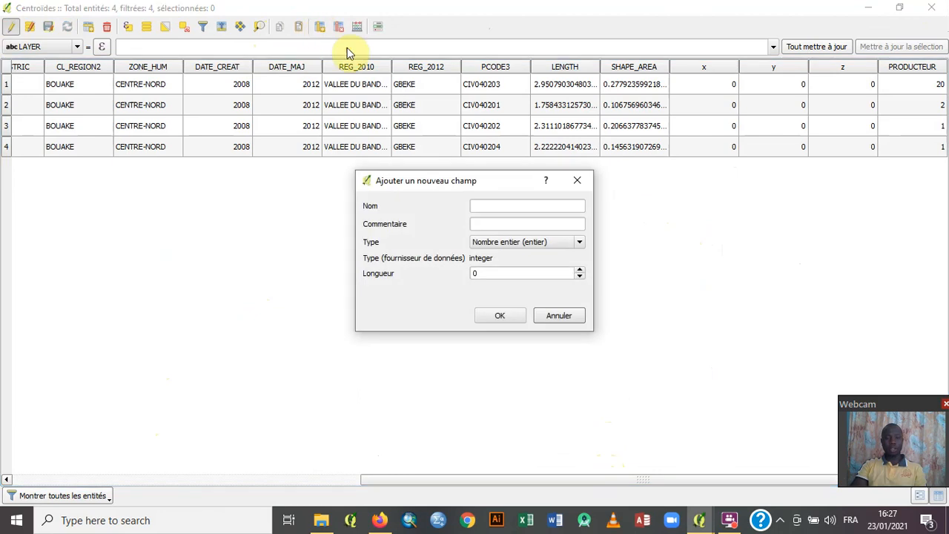
pyautogui.click(496, 206)
pyautogui.write('p')
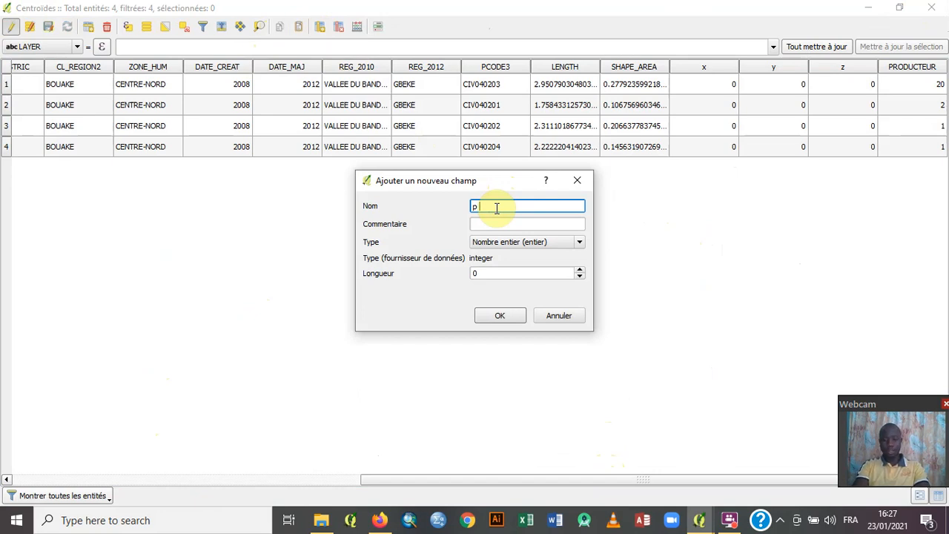
pyautogui.write('2015')
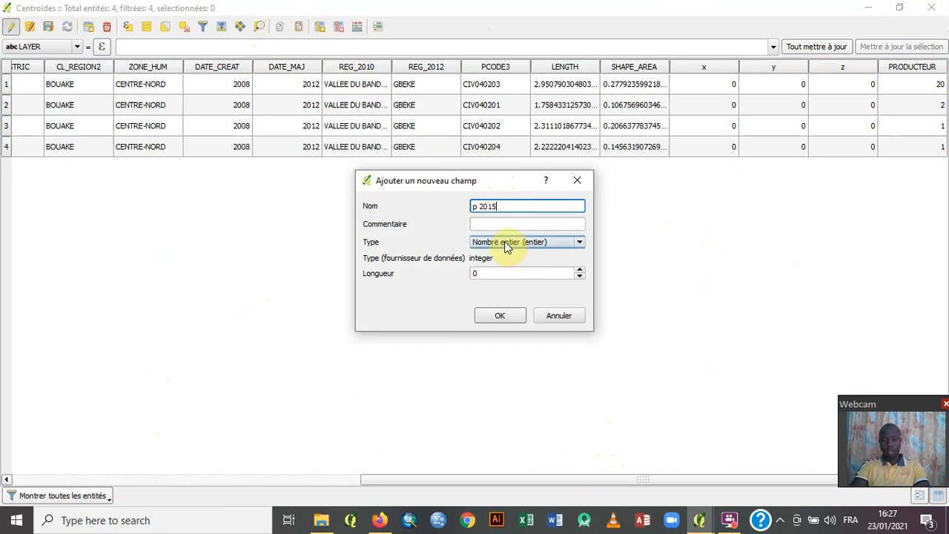
pyautogui.doubleClick(498, 272)
pyautogui.write('10')
pyautogui.click(491, 316)
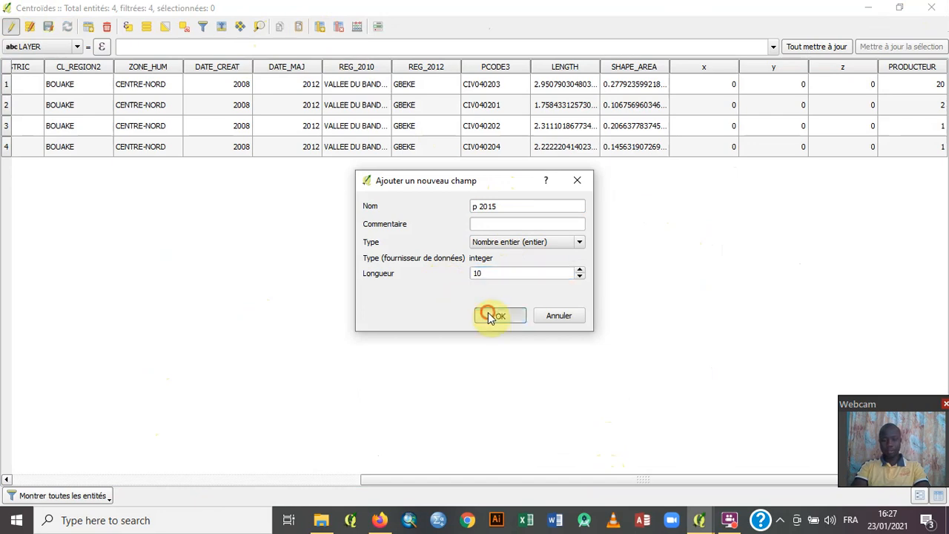
# Step: Add a second integer field named "p 2018" with length 10 to the centroid table
pyautogui.click(322, 31)
pyautogui.click(492, 206)
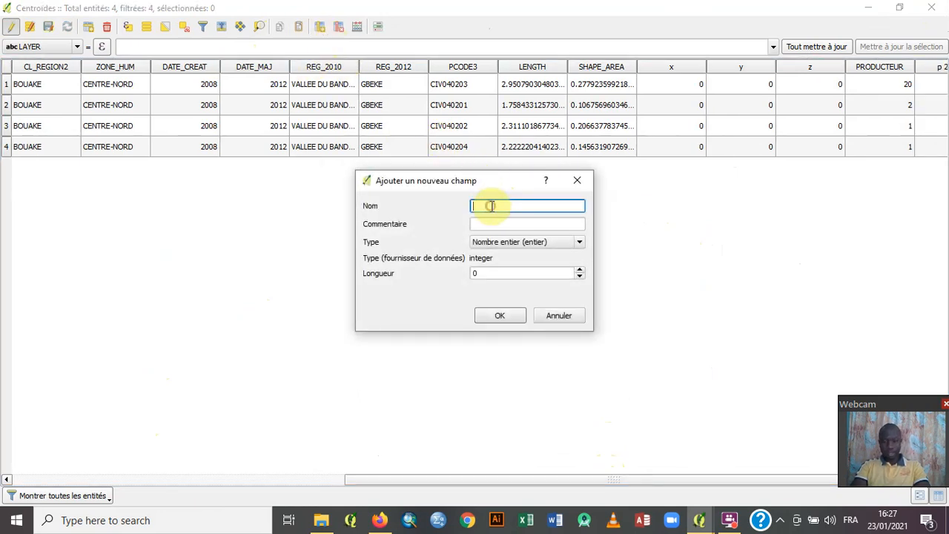
pyautogui.write('p 2018')
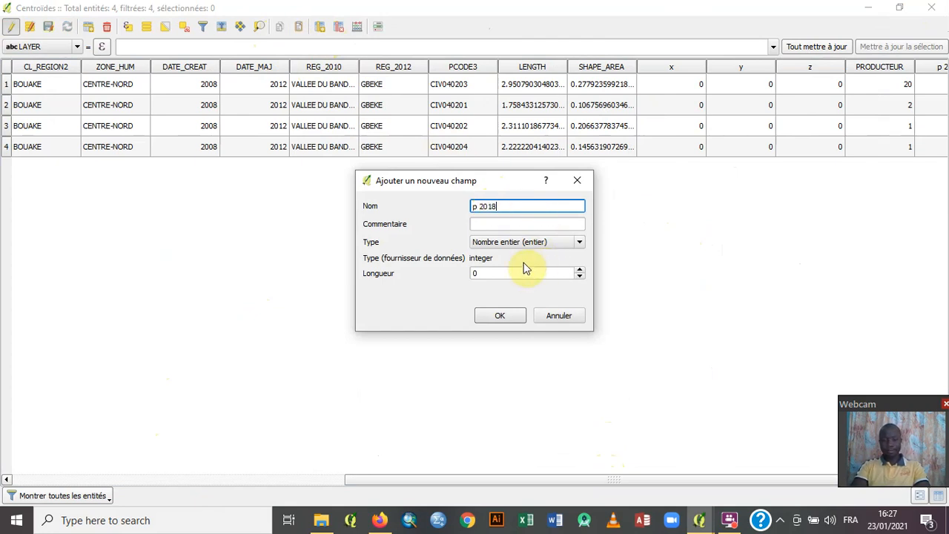
pyautogui.moveTo(487, 273); pyautogui.dragTo(455, 276)
pyautogui.write('10')
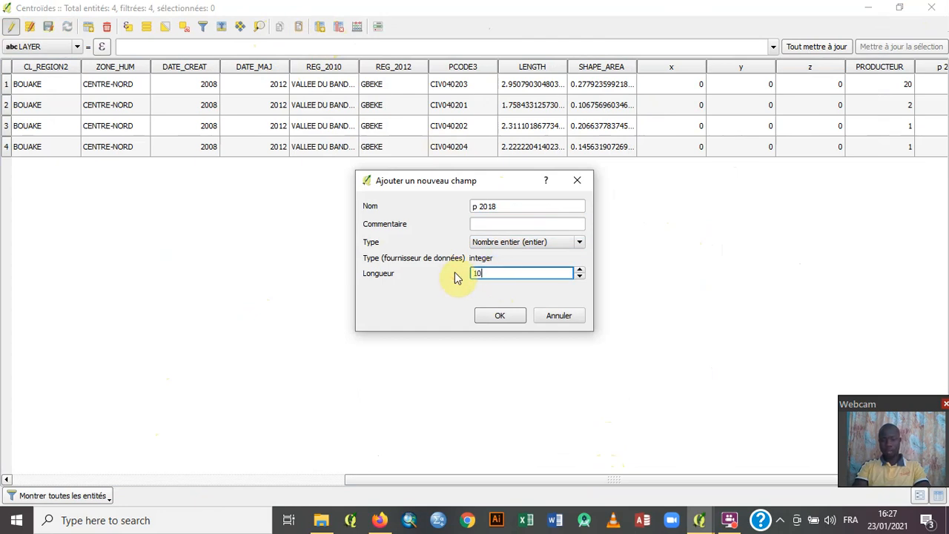
pyautogui.click(489, 315)
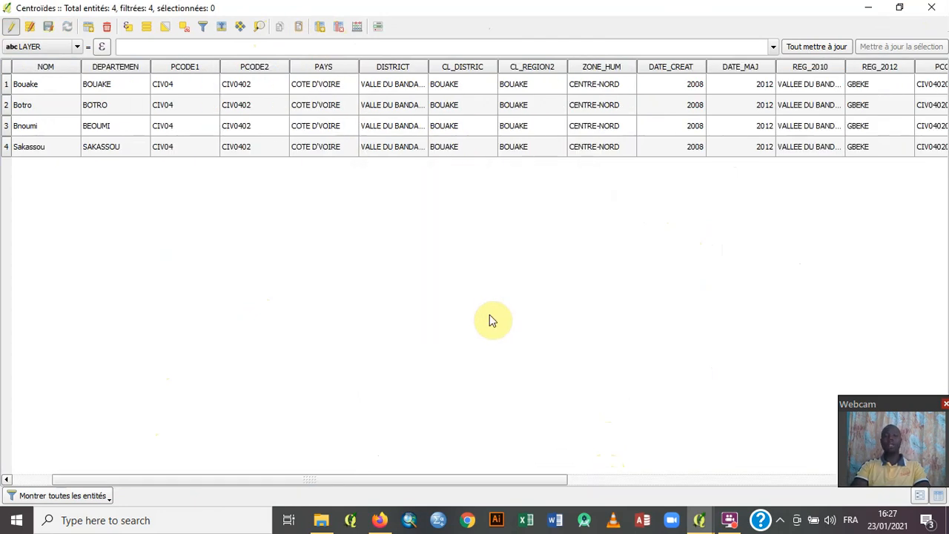
# Step: Fill in the first row (Bouake) with 120 for p 2015 and 250 for p 2018
pyautogui.moveTo(341, 478); pyautogui.dragTo(742, 462)
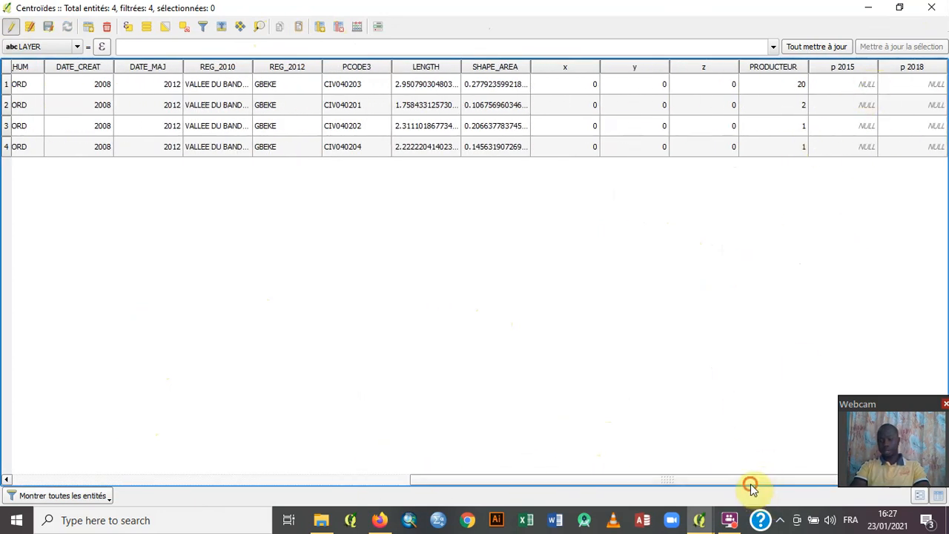
pyautogui.doubleClick(850, 82)
pyautogui.write('120')
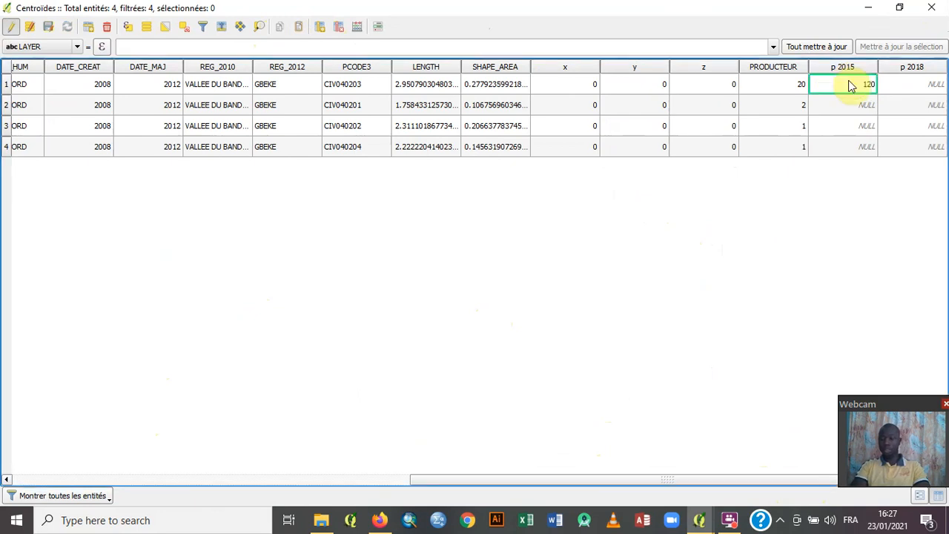
pyautogui.doubleClick(892, 84)
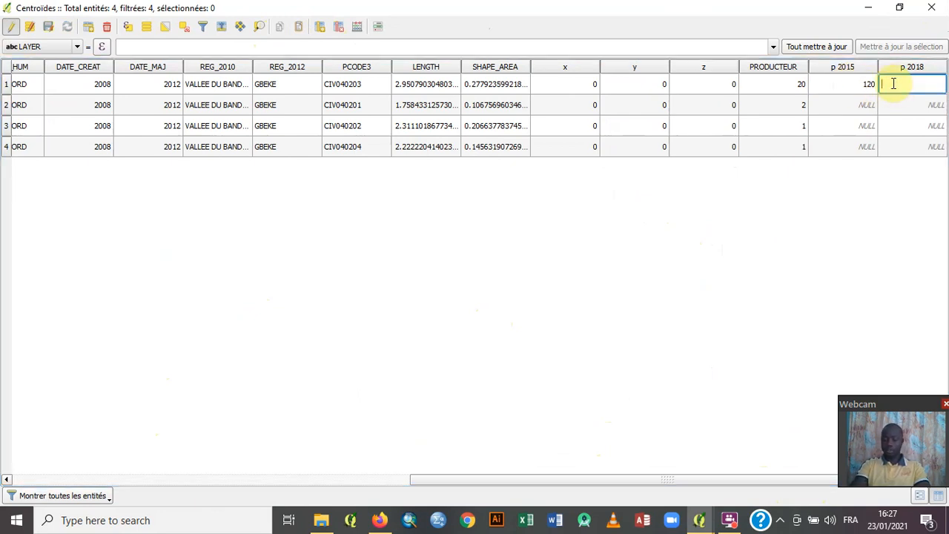
pyautogui.write('250')
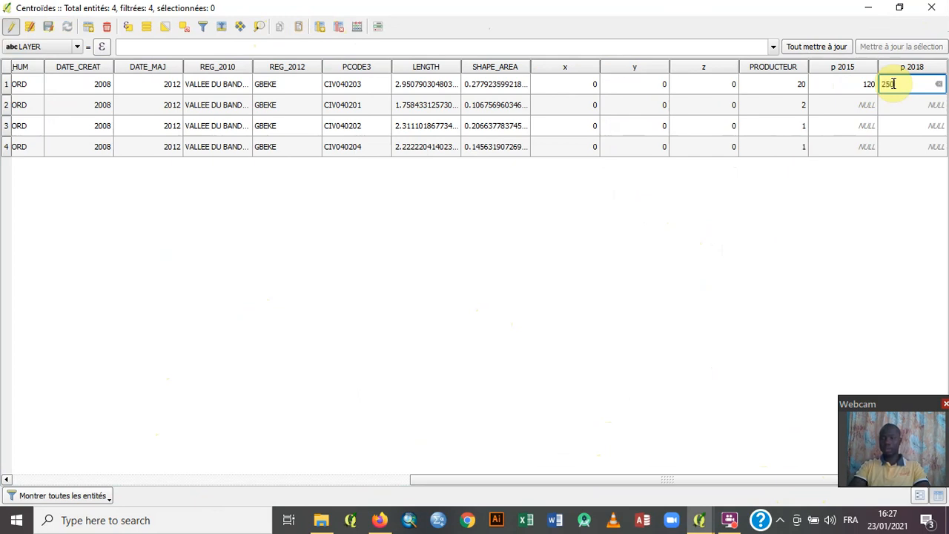
# Step: Fill in the second row (Botro) with 14 for p 2015 and 45 for p 2018
pyautogui.rightClick(858, 104)
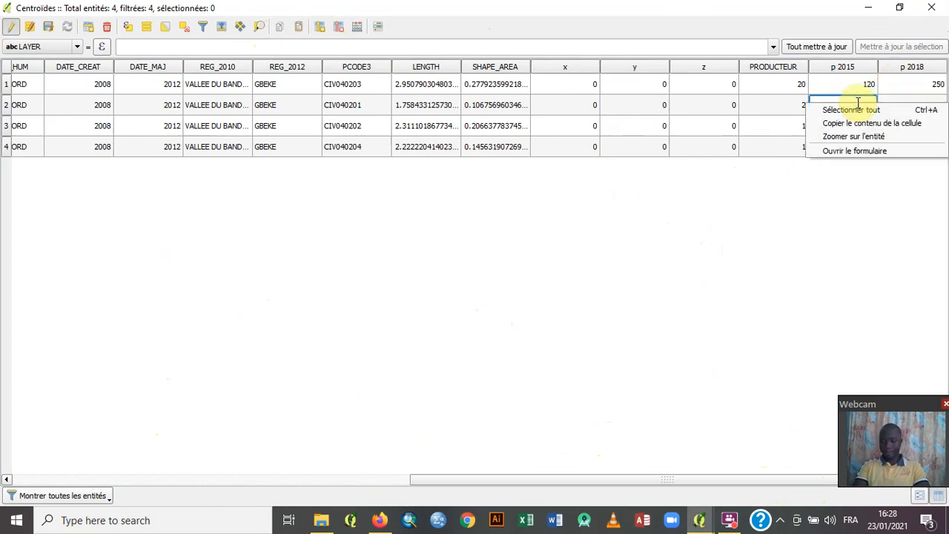
pyautogui.click(923, 97)
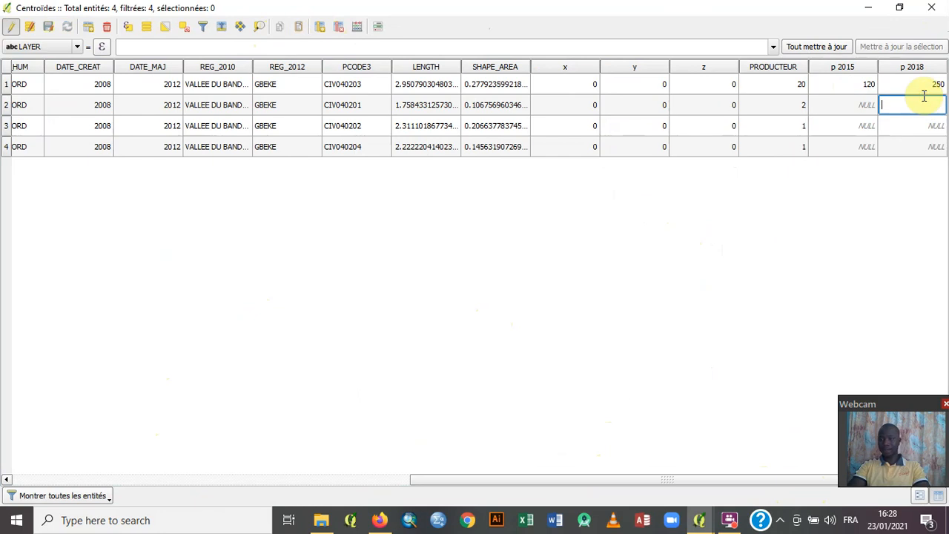
pyautogui.click(862, 102)
pyautogui.write('14')
pyautogui.click(912, 104)
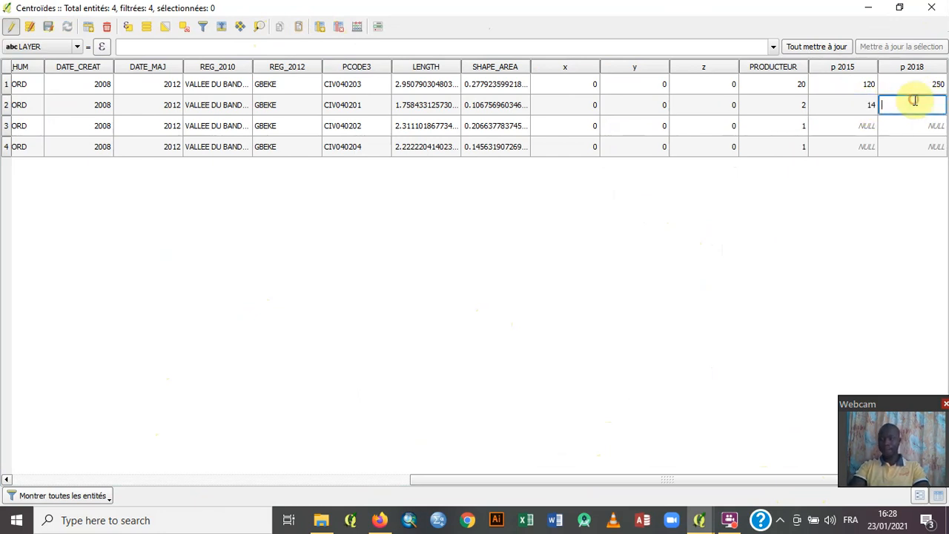
pyautogui.write('45')
# Step: Enter the p 2015 and p 2018 values 78 and 36 for row 3 (Bnoumi), and 48 and 69 for row 4 (Sakassou)
pyautogui.click(862, 125)
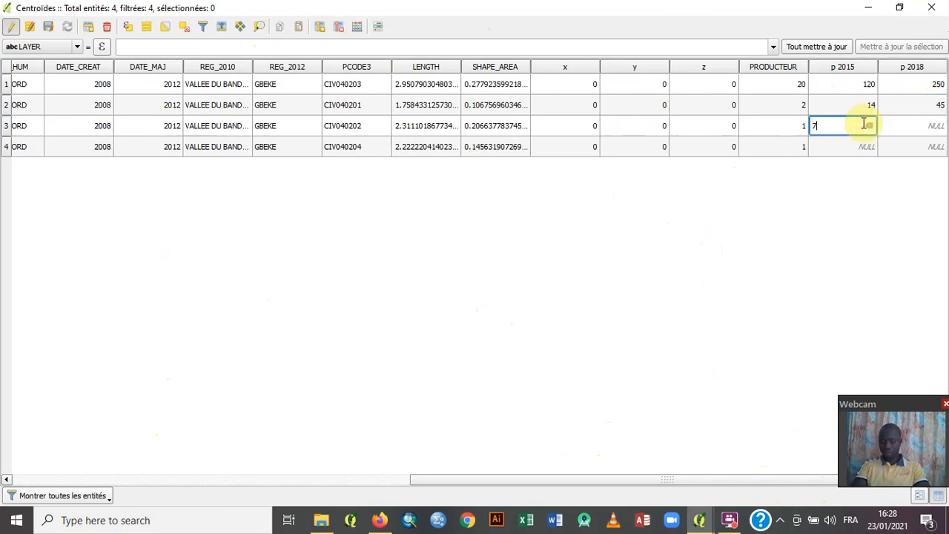
pyautogui.click(915, 126)
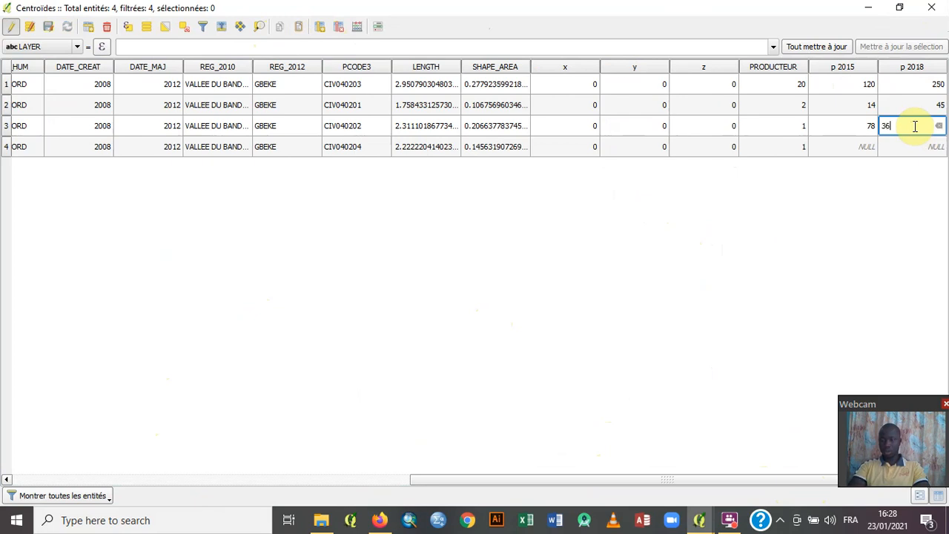
pyautogui.write('36')
pyautogui.click(861, 150)
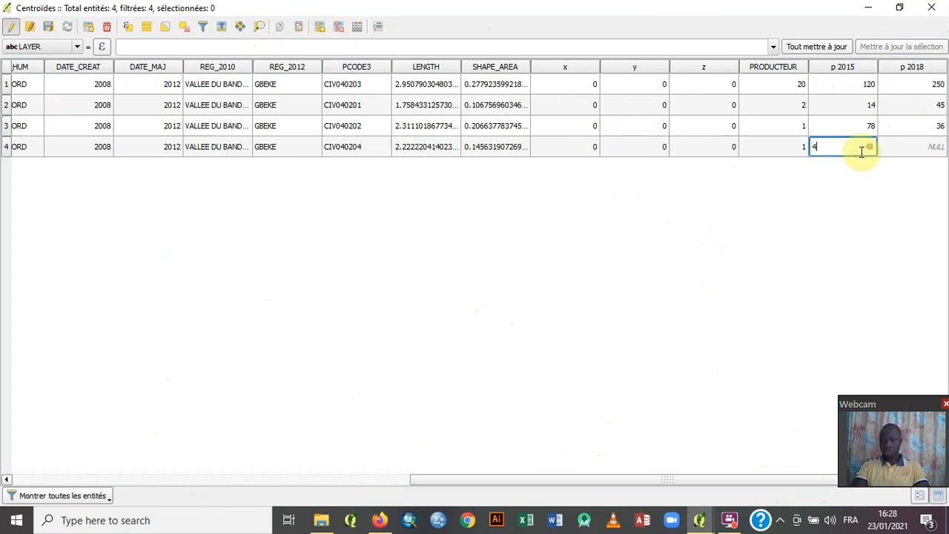
pyautogui.write('48')
pyautogui.click(910, 149)
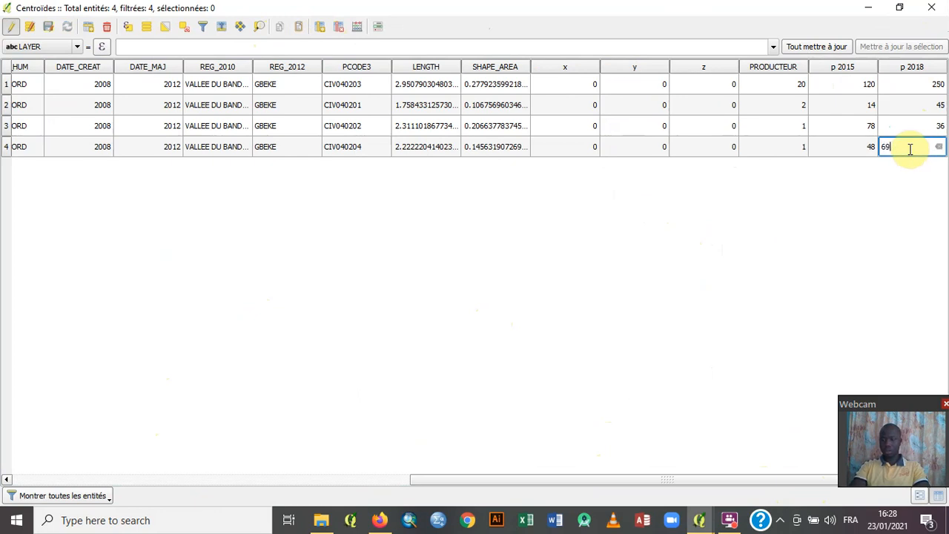
pyautogui.write('69')
pyautogui.press('Return')
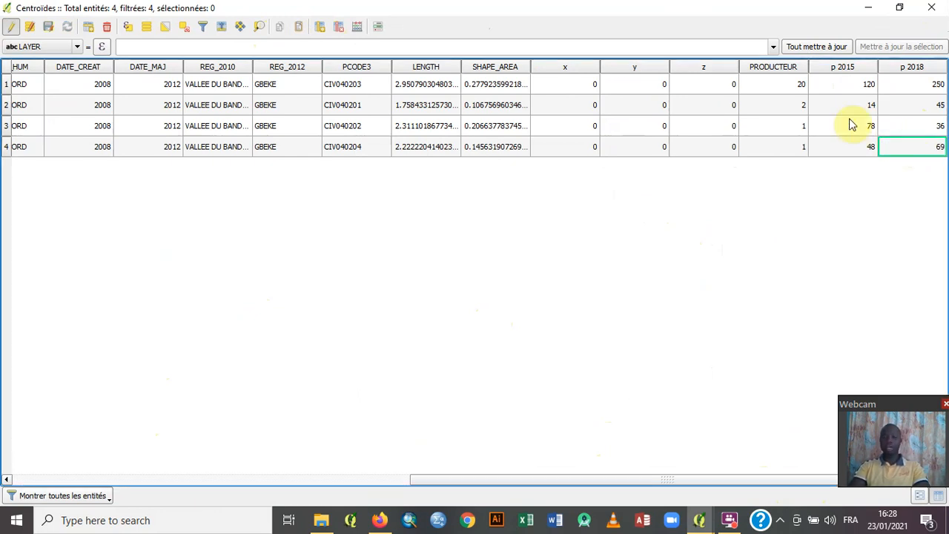
# Step: End editing of the centroid attribute table with the changes saved and close the table
pyautogui.click(12, 27)
pyautogui.click(404, 265)
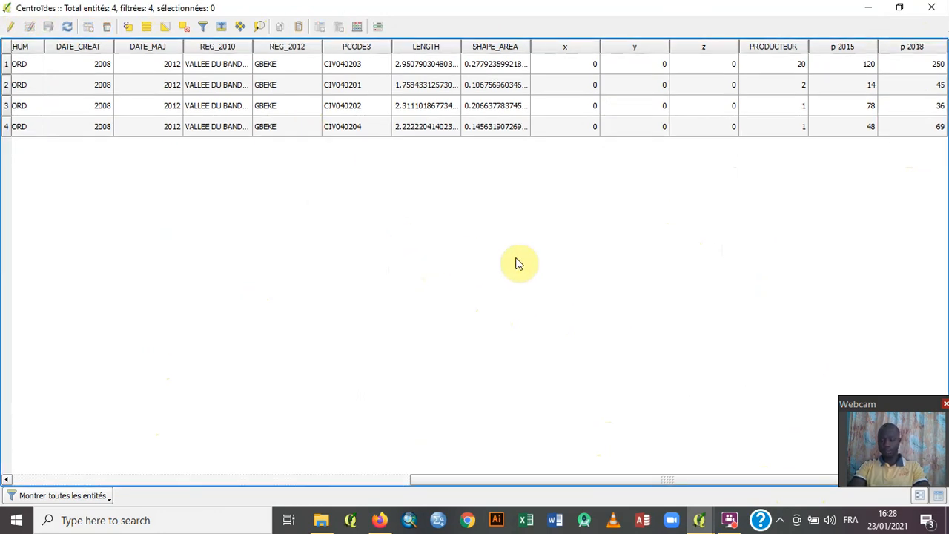
pyautogui.click(932, 7)
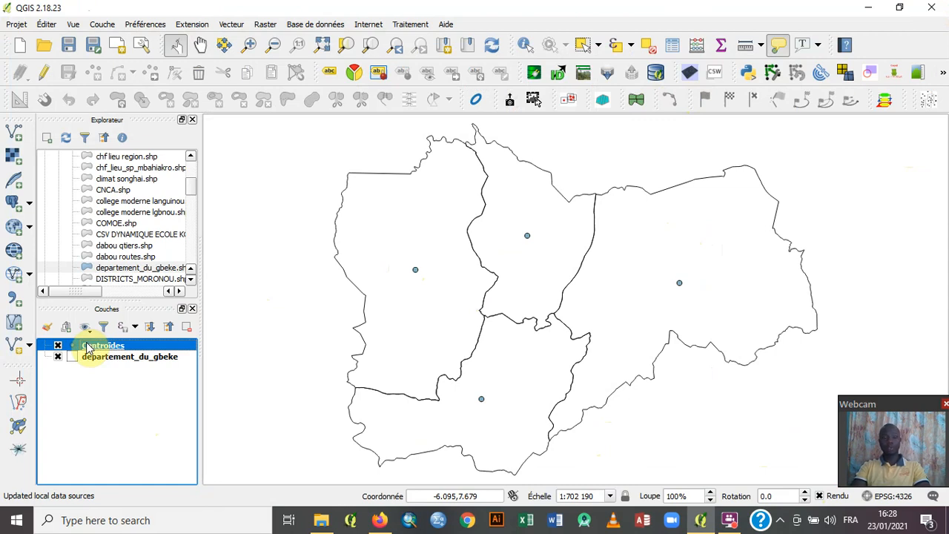
# Step: Change the simple marker of the Centroïdes layer to the half-circle shape
pyautogui.click(88, 346)
pyautogui.doubleClick(88, 346)
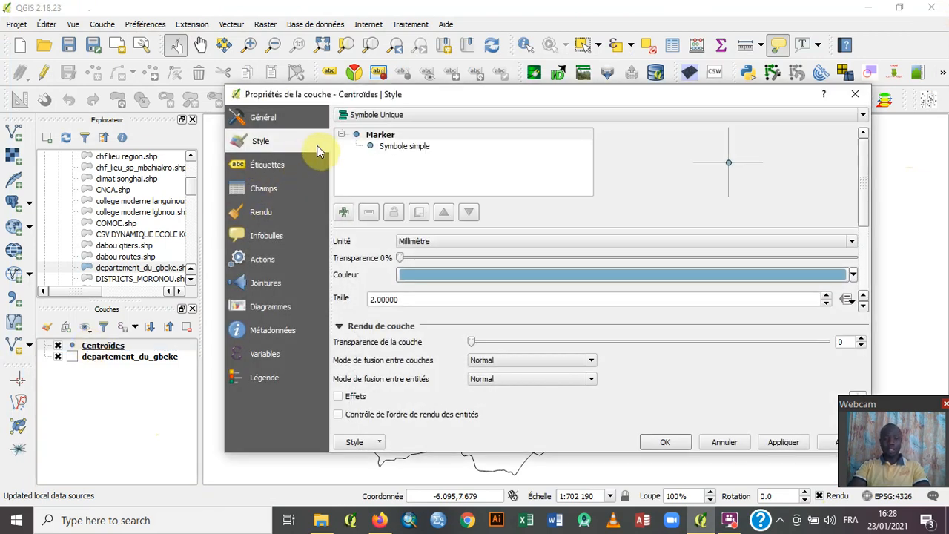
pyautogui.click(276, 144)
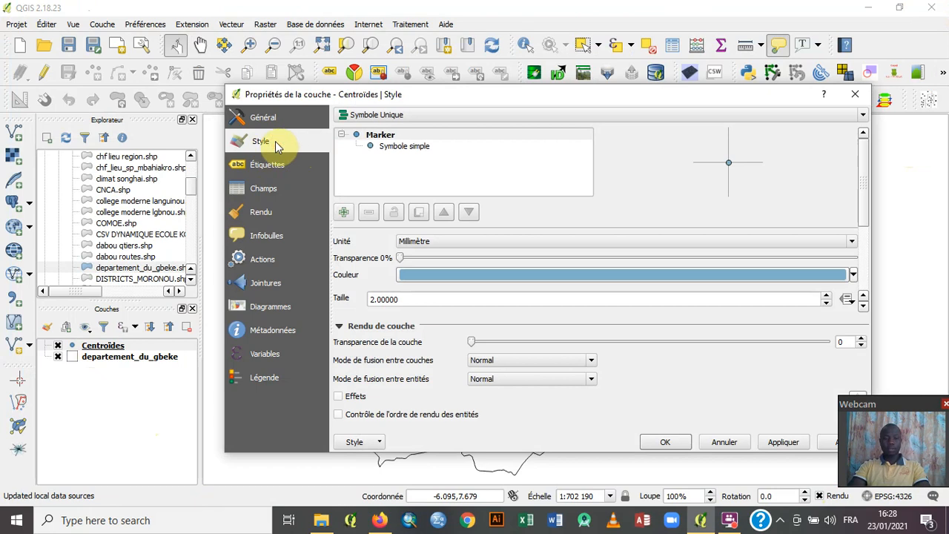
pyautogui.click(401, 147)
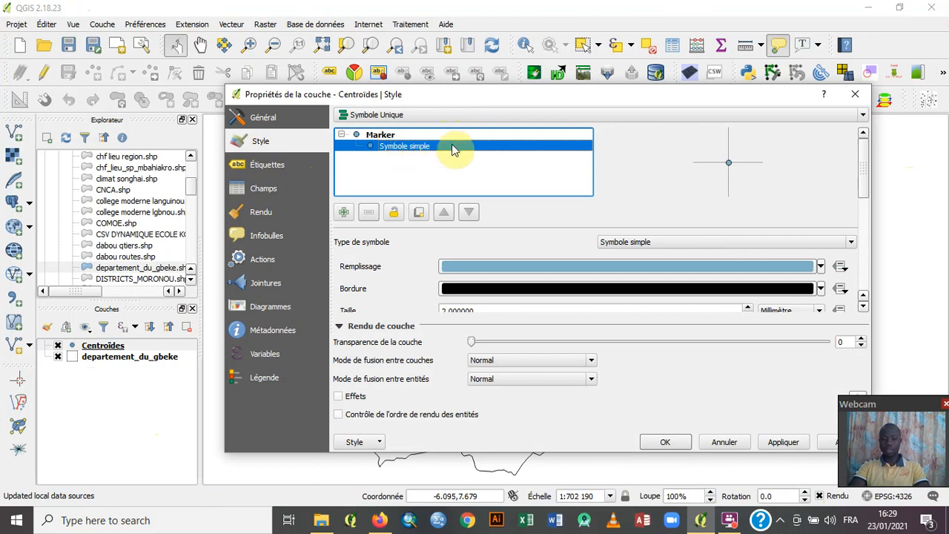
pyautogui.moveTo(862, 167); pyautogui.dragTo(860, 255)
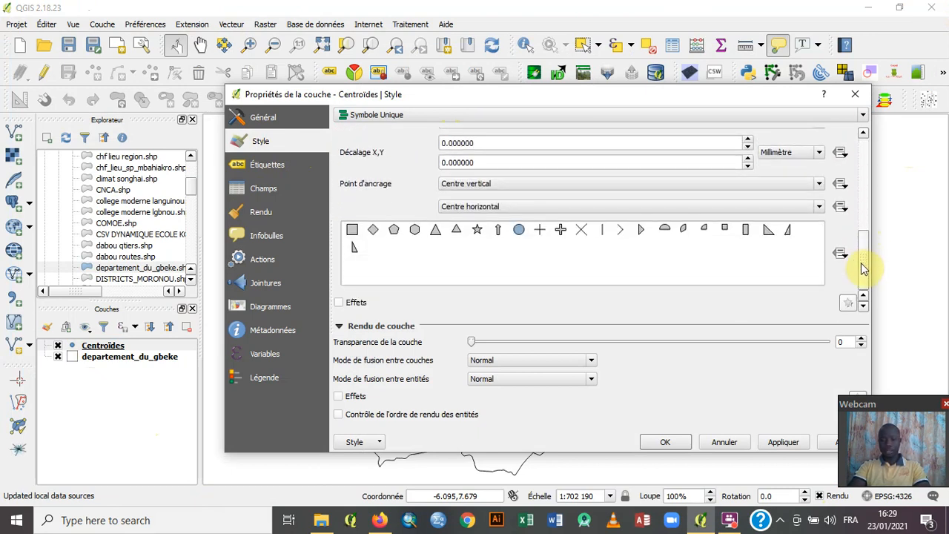
pyautogui.click(666, 230)
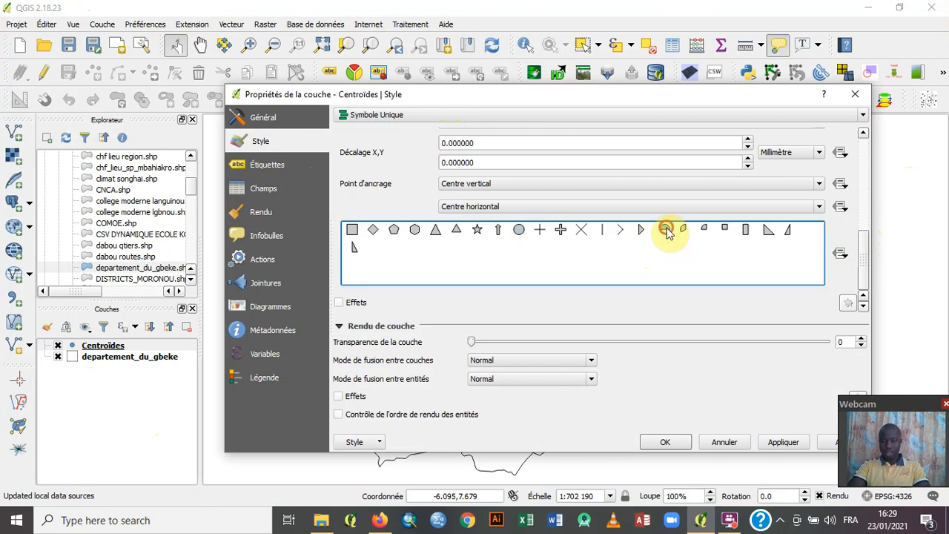
# Step: Start a data-defined expression for the half-circle marker's size using the "p 2015" field
pyautogui.moveTo(861, 250)
pyautogui.mouseDown()
pyautogui.moveTo(864, 152)
pyautogui.moveTo(844, 201)
pyautogui.mouseUp()
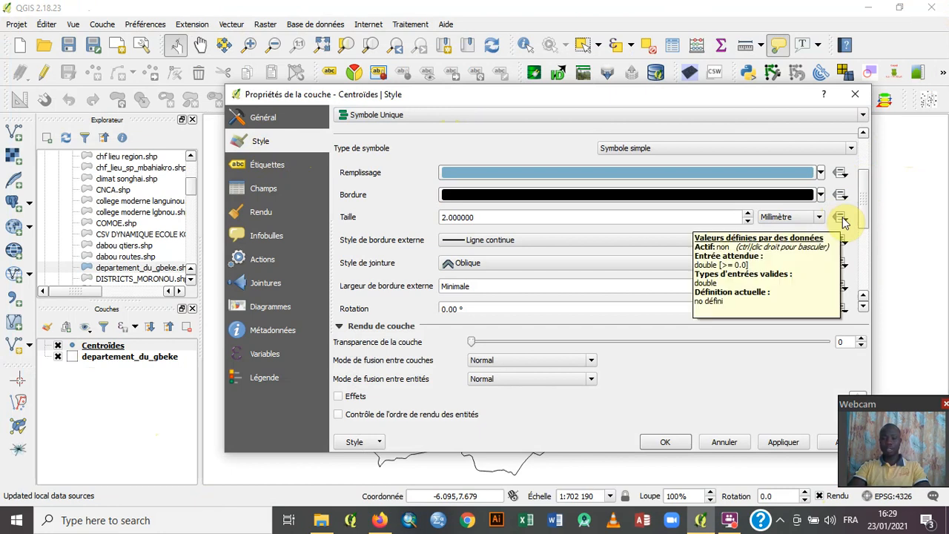
pyautogui.click(841, 218)
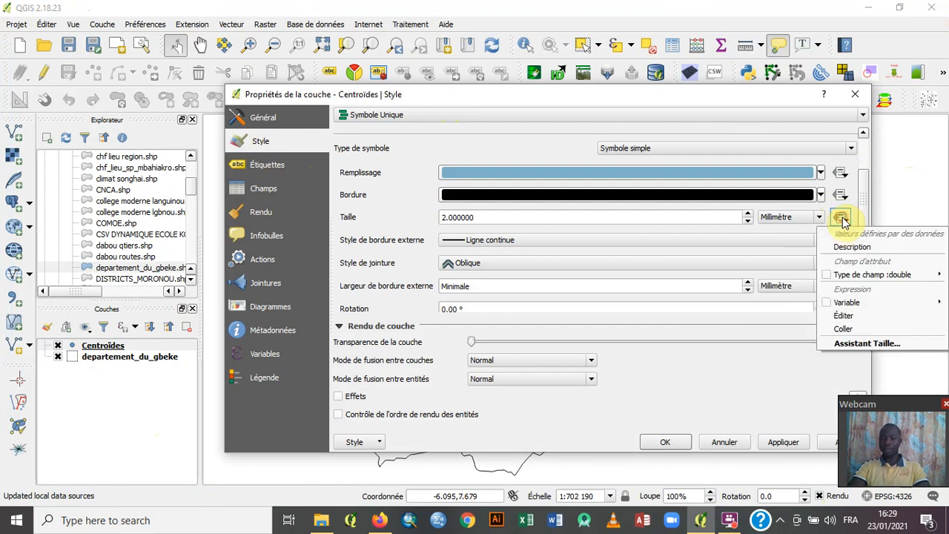
pyautogui.click(847, 315)
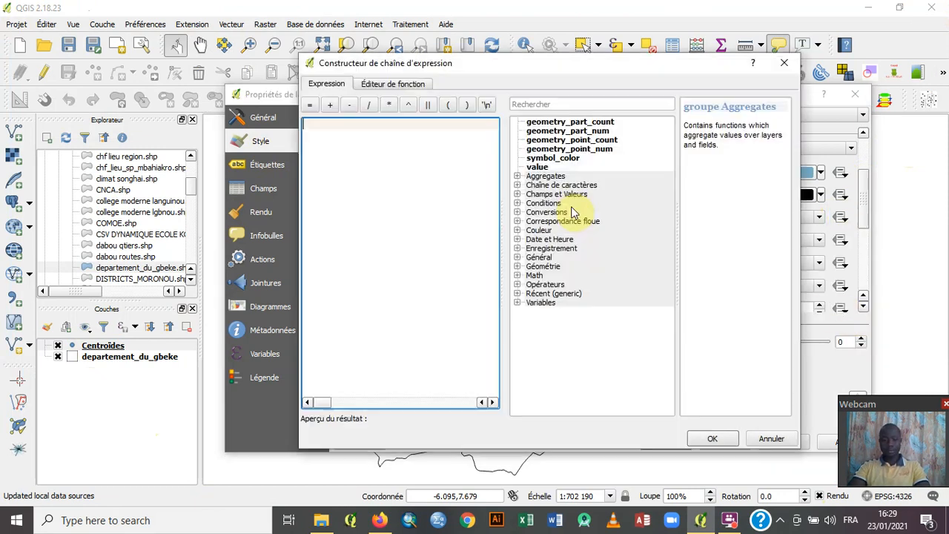
pyautogui.click(519, 195)
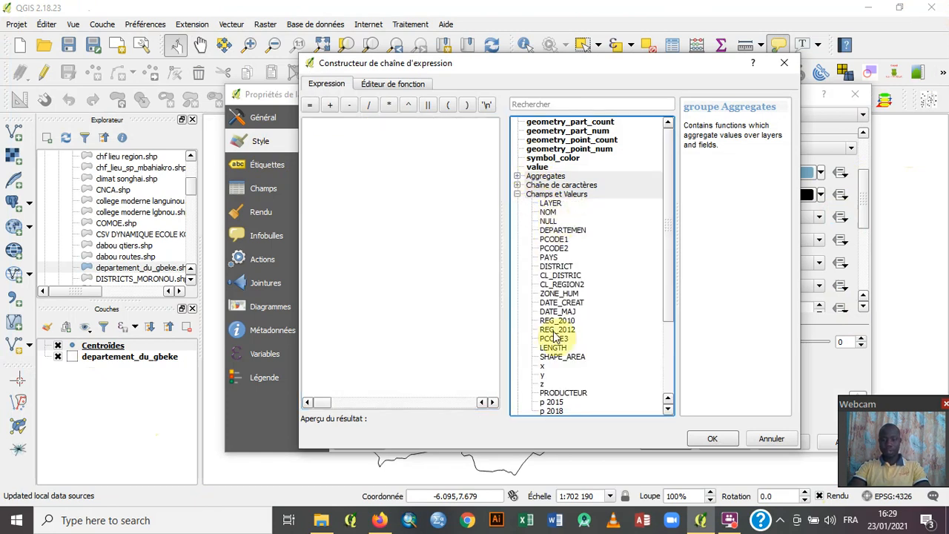
pyautogui.click(668, 407)
pyautogui.click(667, 407)
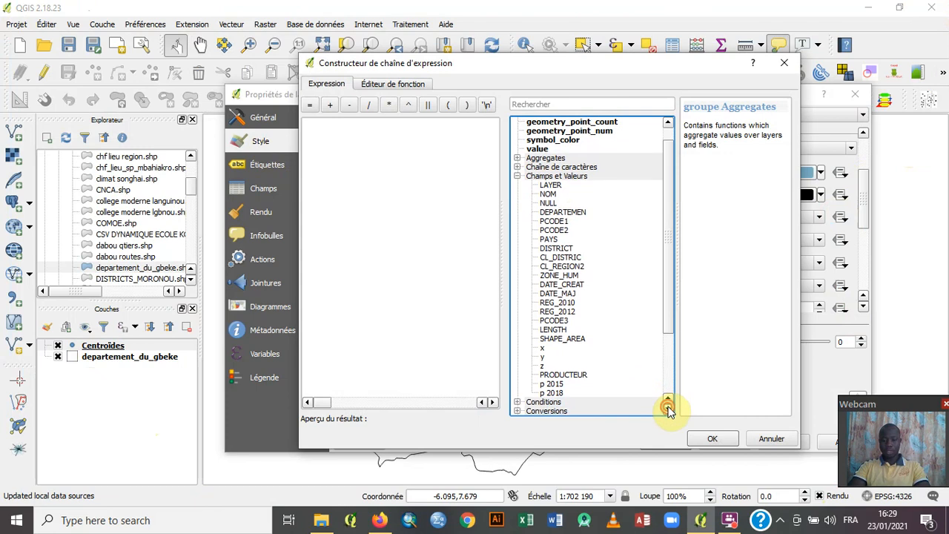
pyautogui.click(668, 407)
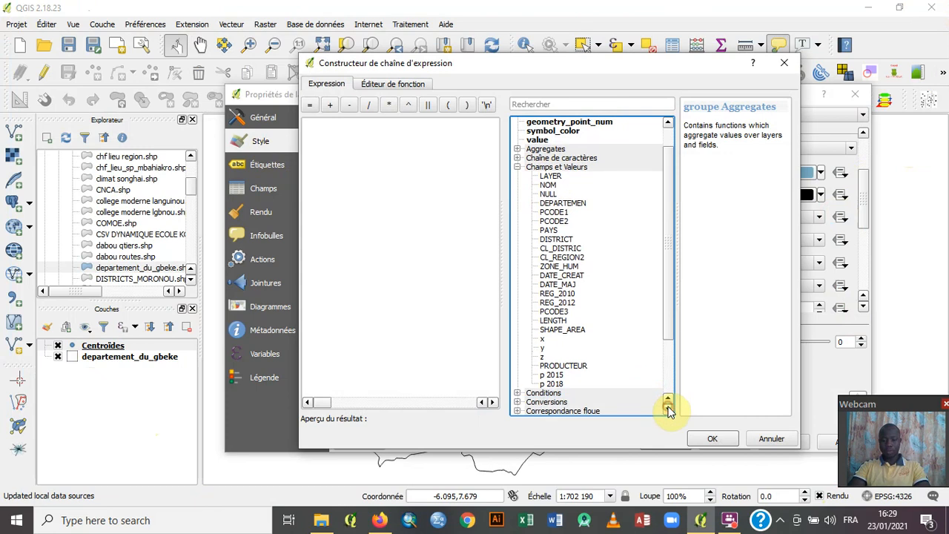
pyautogui.doubleClick(552, 376)
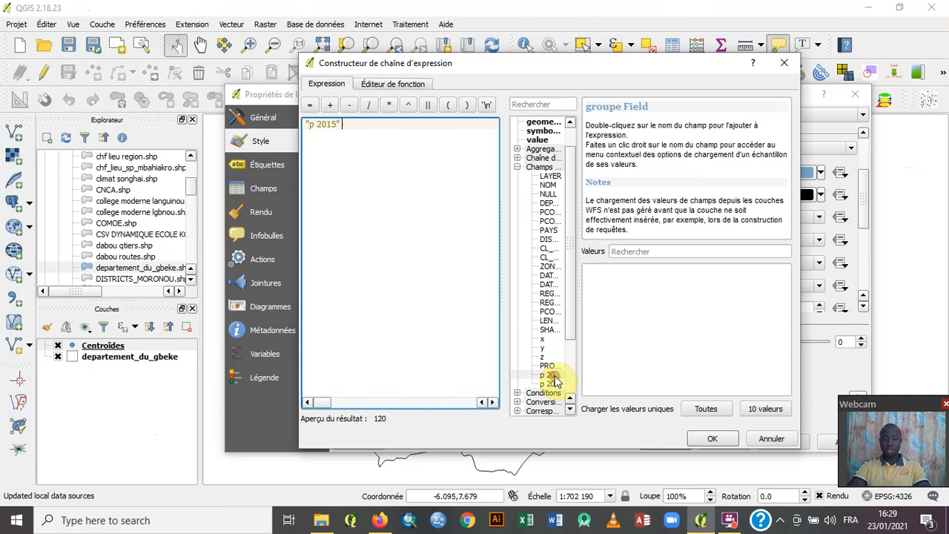
# Step: Complete the size expression as "p 2015" / 25 and apply it to the Centroïdes layer
pyautogui.click(371, 107)
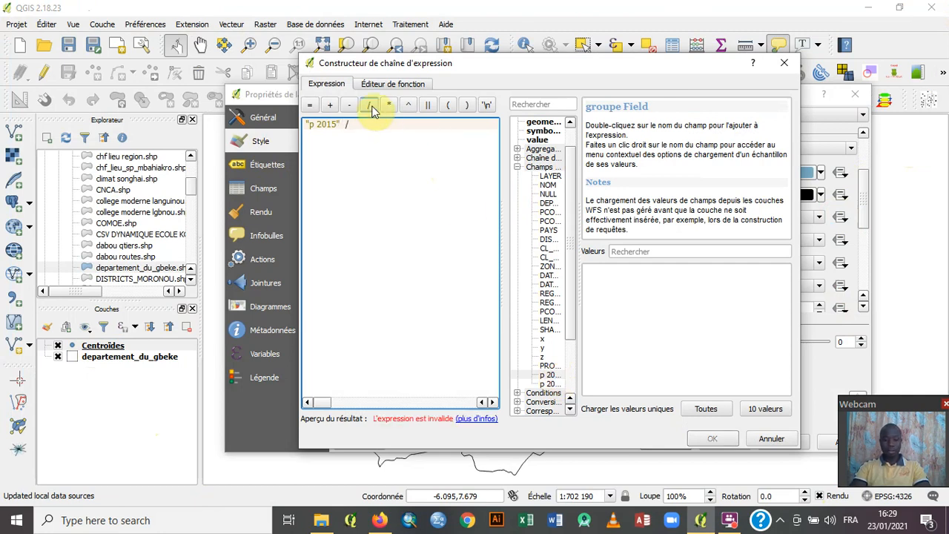
pyautogui.write('50')
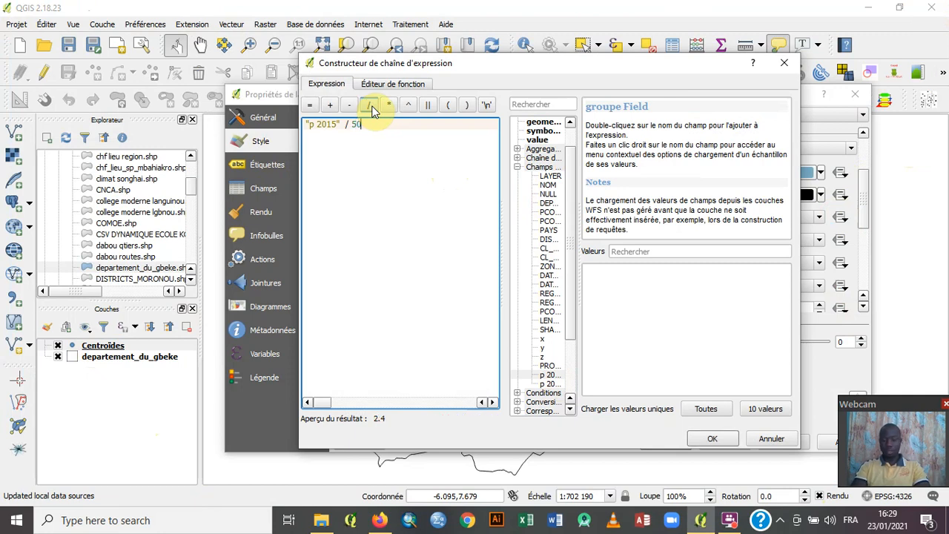
pyautogui.press('BackSpace')
pyautogui.press('BackSpace')
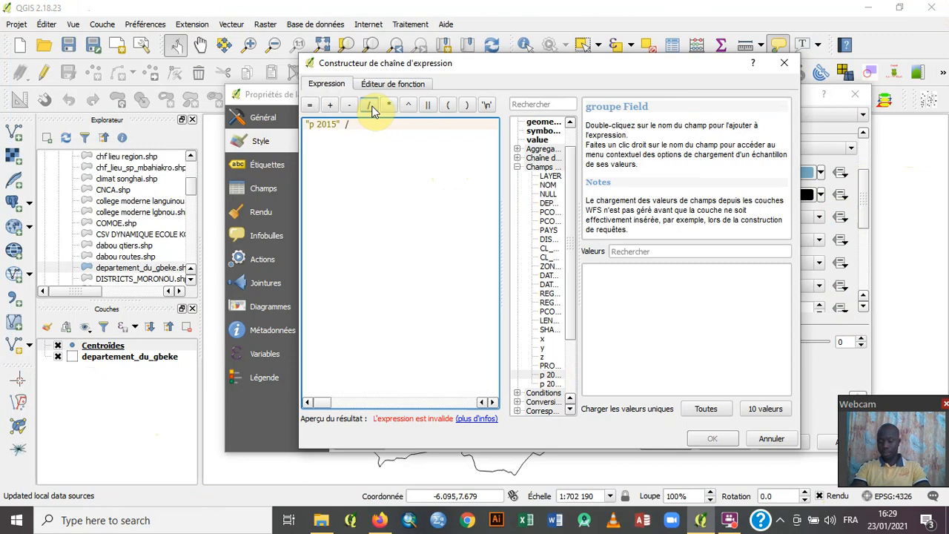
pyautogui.write('25')
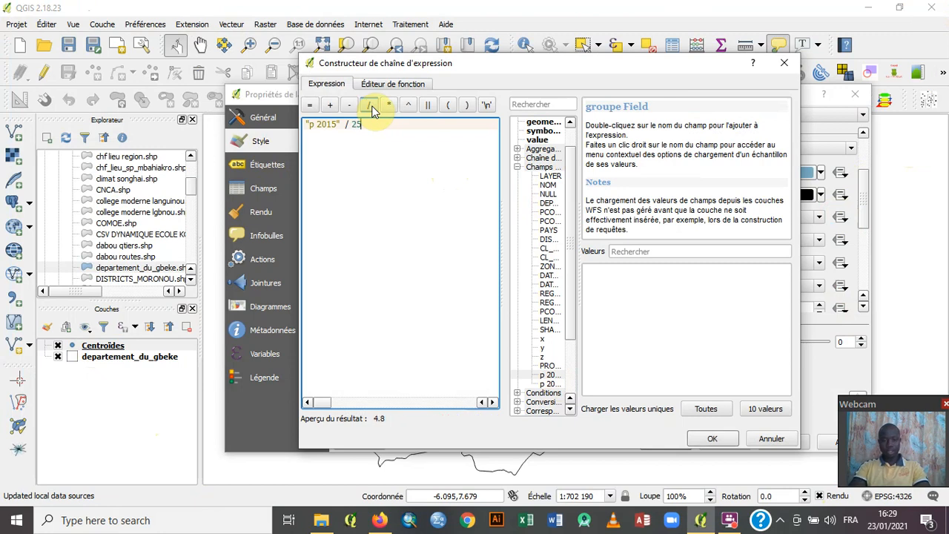
pyautogui.click(710, 438)
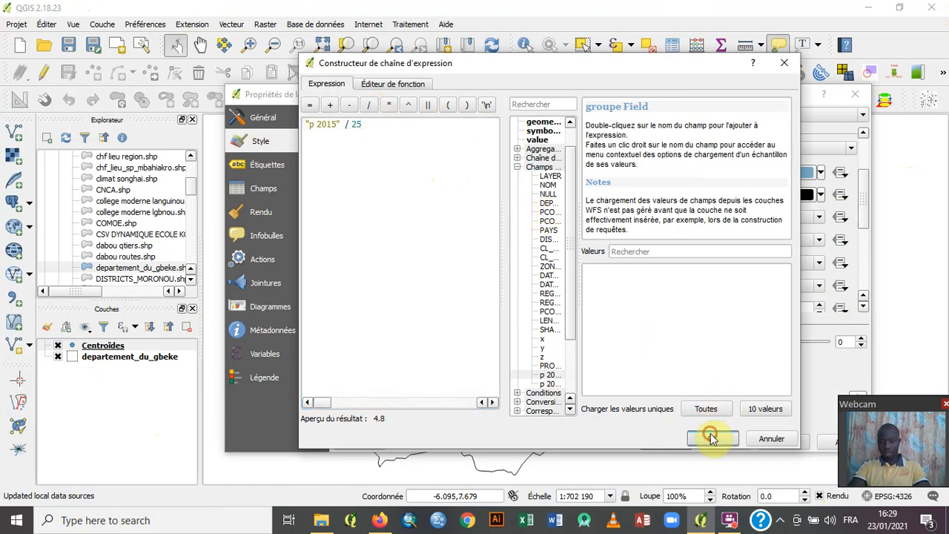
pyautogui.click(782, 442)
pyautogui.click(686, 95)
pyautogui.moveTo(686, 95); pyautogui.dragTo(653, 72)
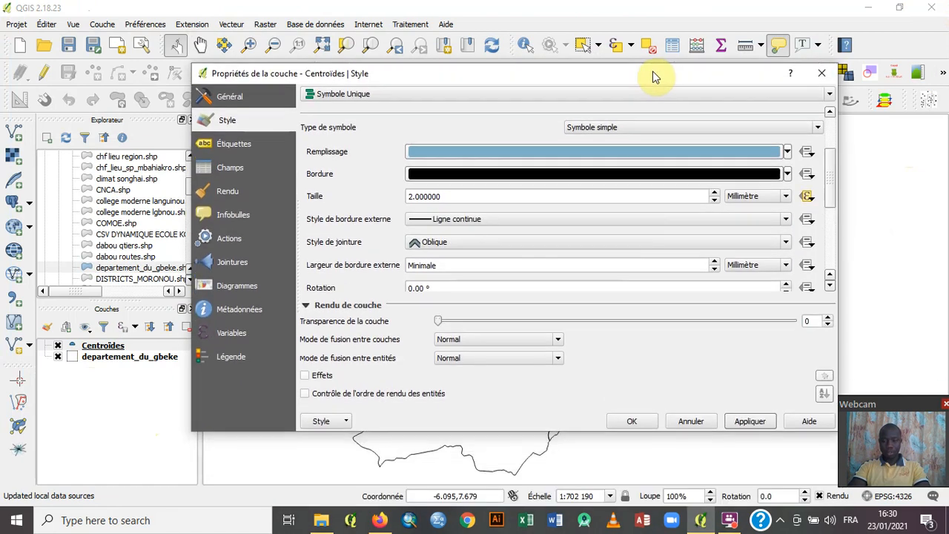
# Step: Change the marker size expression of the Centroïdes layer to "p 2015" / 10 and apply the style
pyautogui.click(809, 202)
pyautogui.click(799, 319)
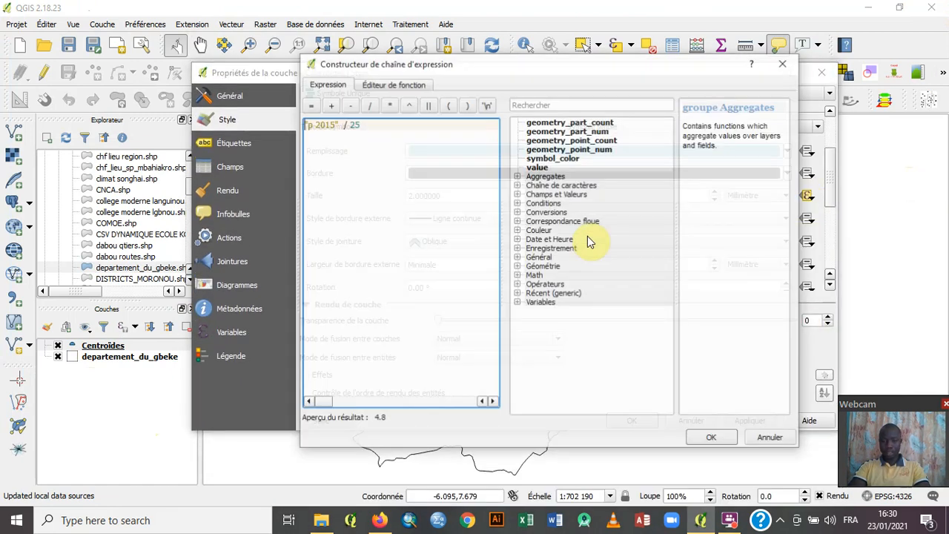
pyautogui.click(379, 128)
pyautogui.press('BackSpace')
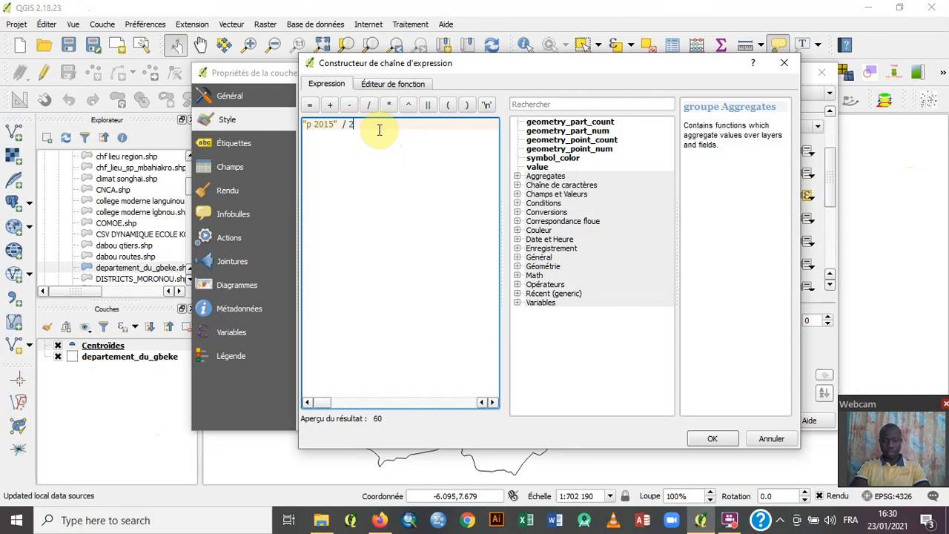
pyautogui.press('BackSpace')
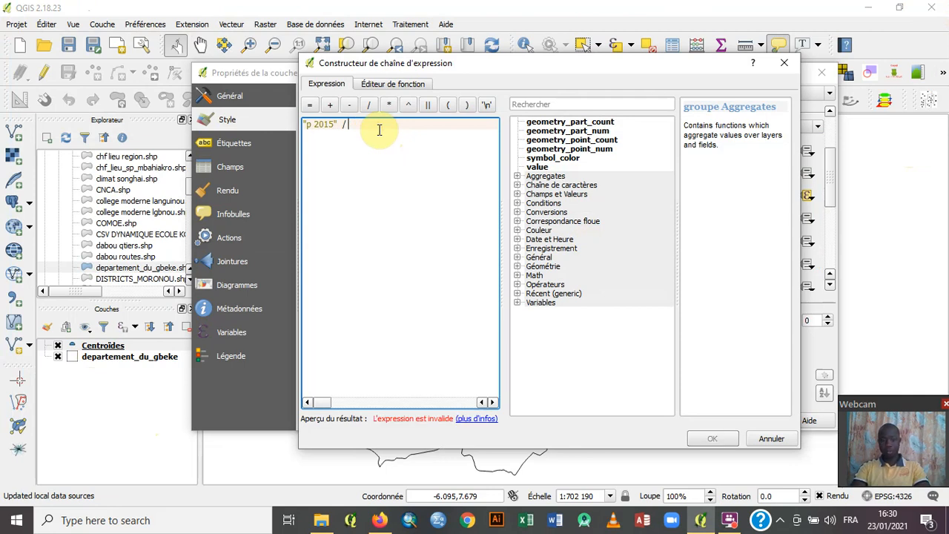
pyautogui.write('10')
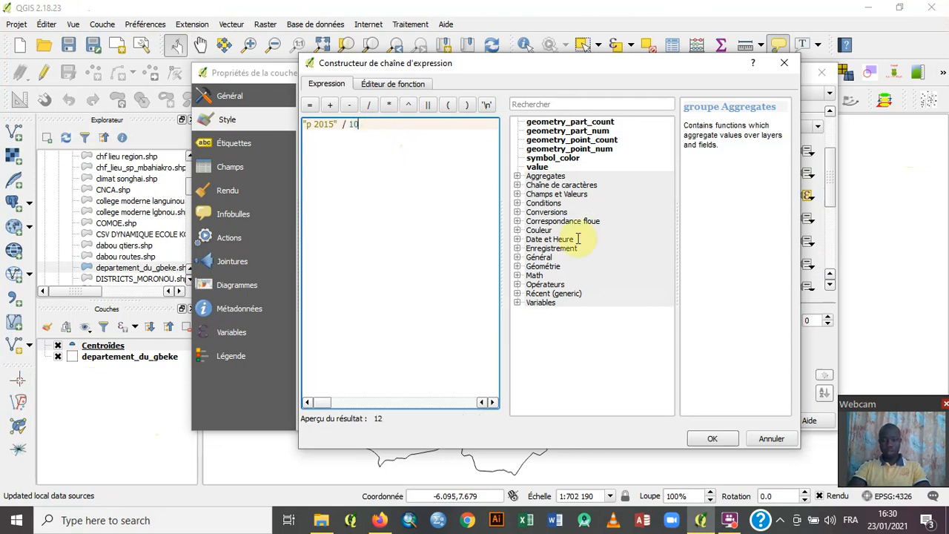
pyautogui.click(721, 439)
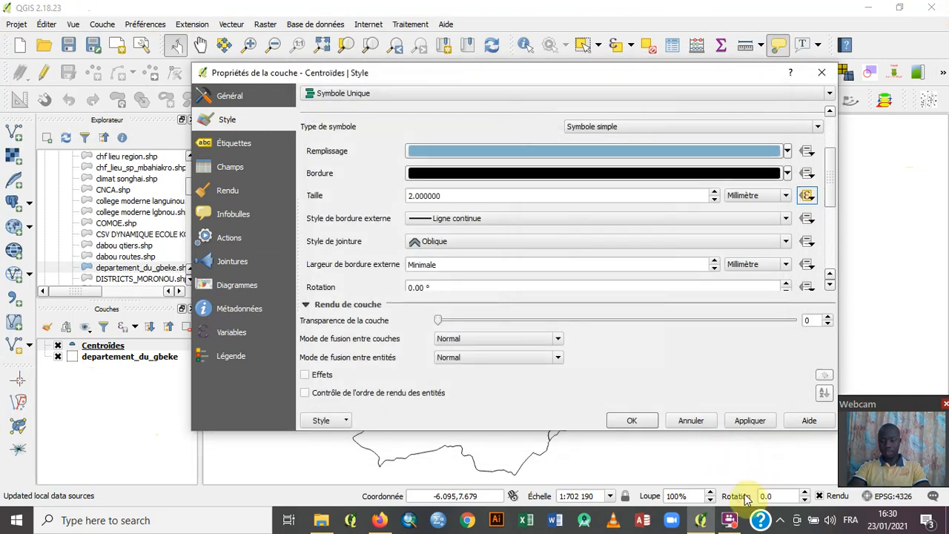
pyautogui.click(751, 424)
pyautogui.moveTo(698, 75); pyautogui.dragTo(674, 74)
pyautogui.click(608, 419)
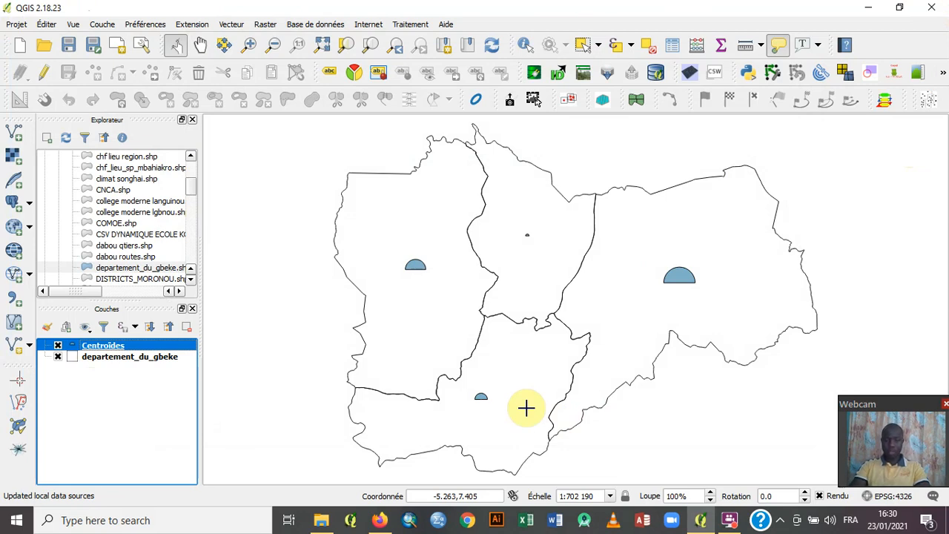
# Step: Duplicate the Centroïdes layer and make the copy visible
pyautogui.rightClick(105, 348)
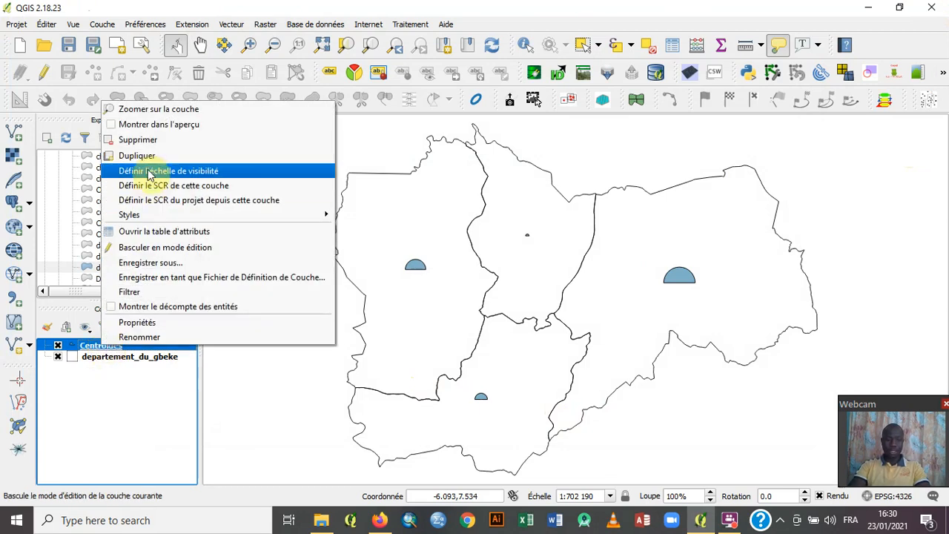
pyautogui.click(121, 153)
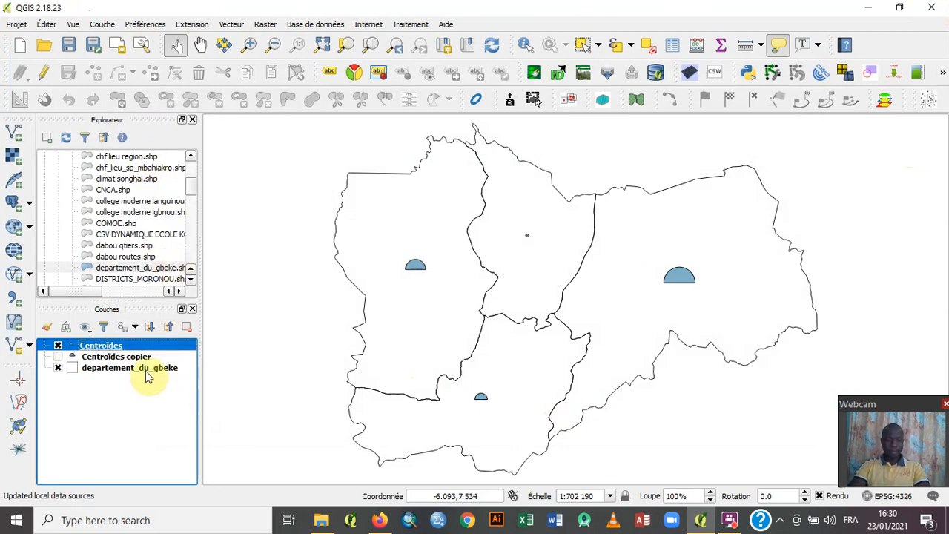
pyautogui.click(136, 359)
pyautogui.click(58, 357)
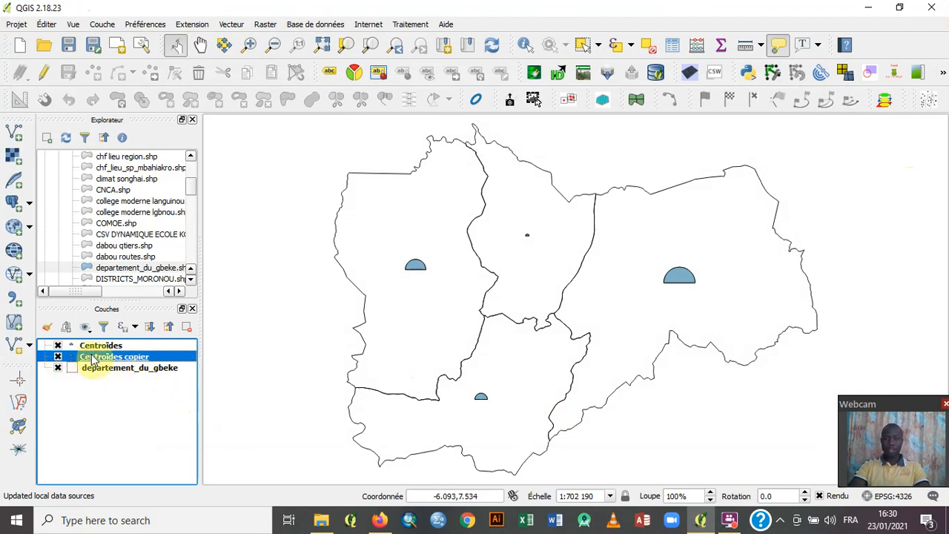
# Step: Open the size expression of the Centroïdes copier layer's simple marker and clear its existing formula
pyautogui.doubleClick(90, 361)
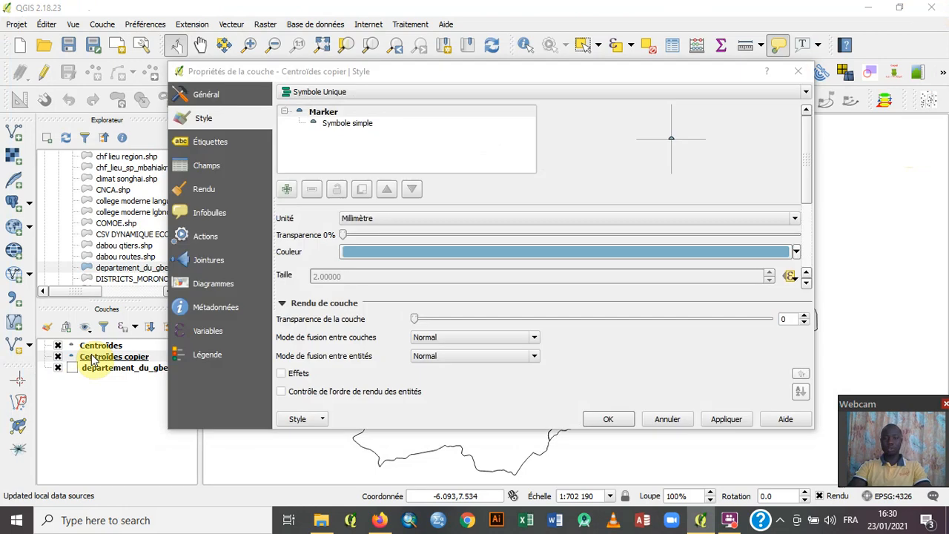
pyautogui.click(367, 123)
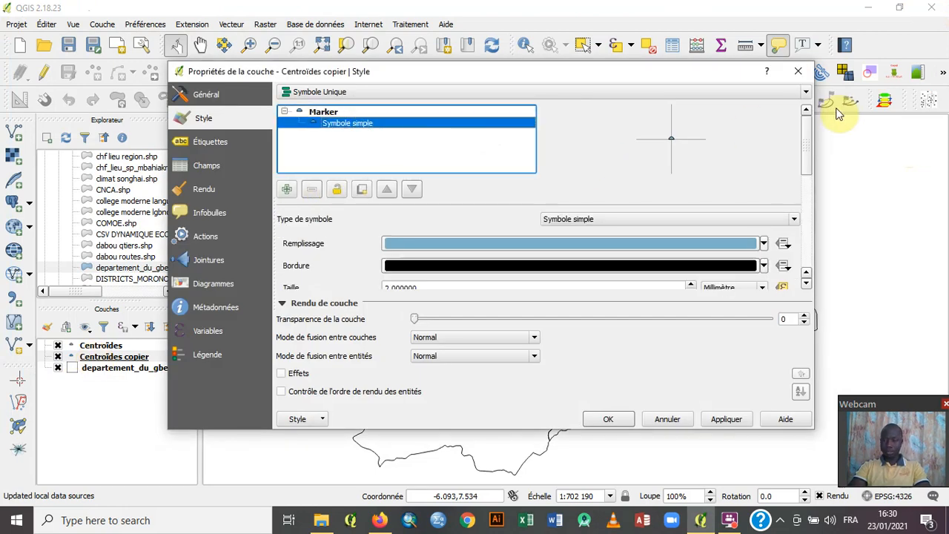
pyautogui.moveTo(807, 144); pyautogui.dragTo(808, 189)
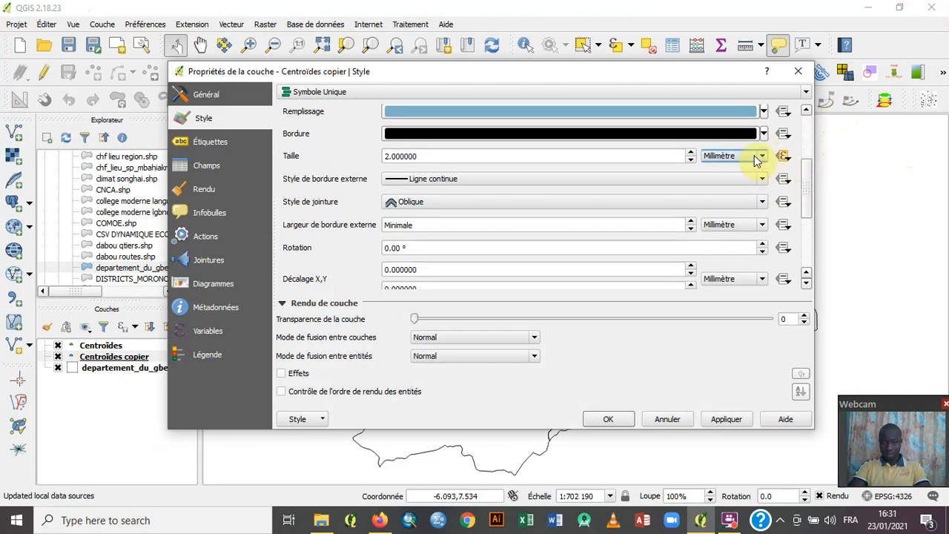
pyautogui.click(784, 156)
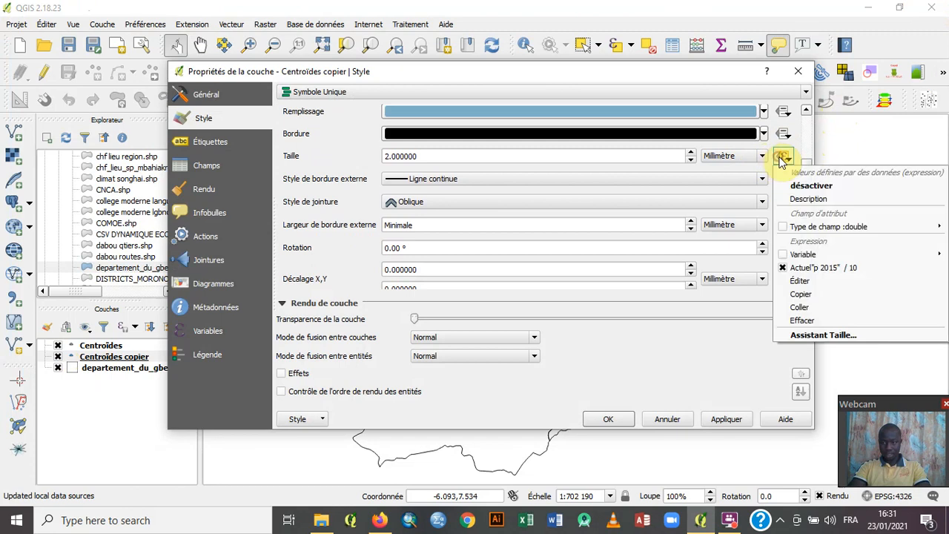
pyautogui.click(798, 281)
pyautogui.moveTo(384, 124); pyautogui.dragTo(301, 125)
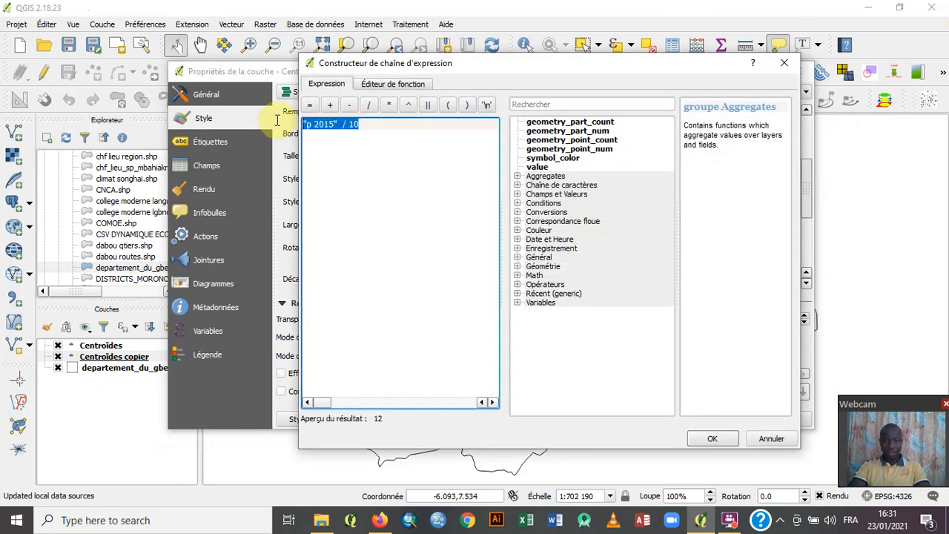
pyautogui.press('BackSpace')
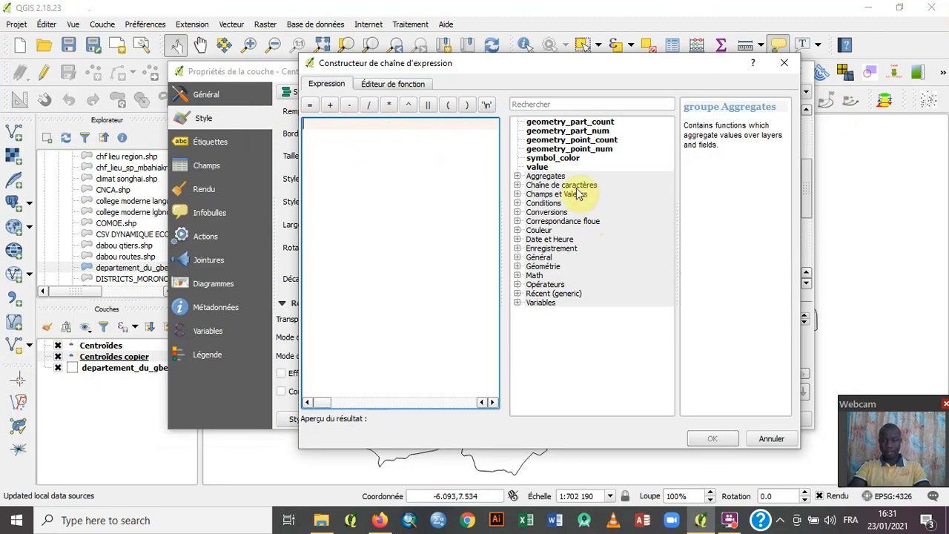
# Step: Build the marker size expression "p 2018" / 10 from the layer's fields and accept it
pyautogui.click(534, 196)
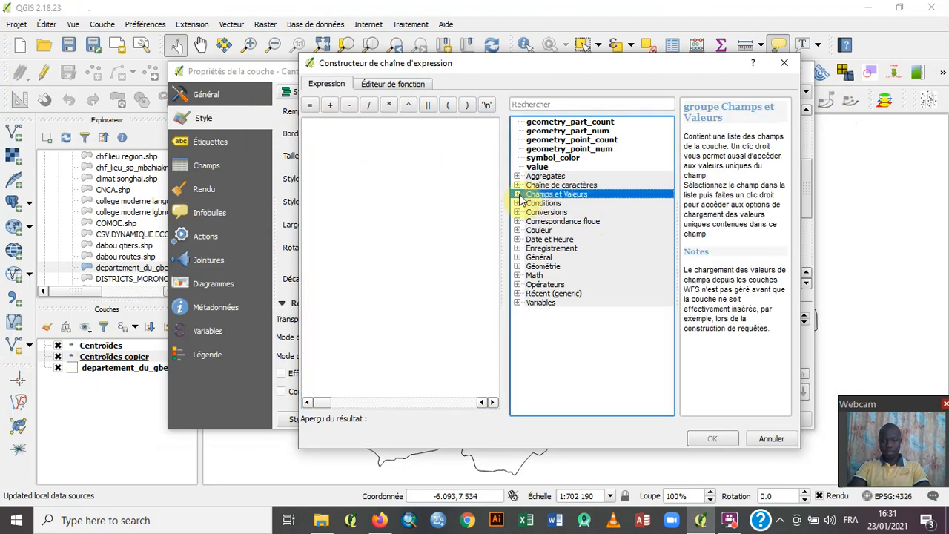
pyautogui.click(517, 194)
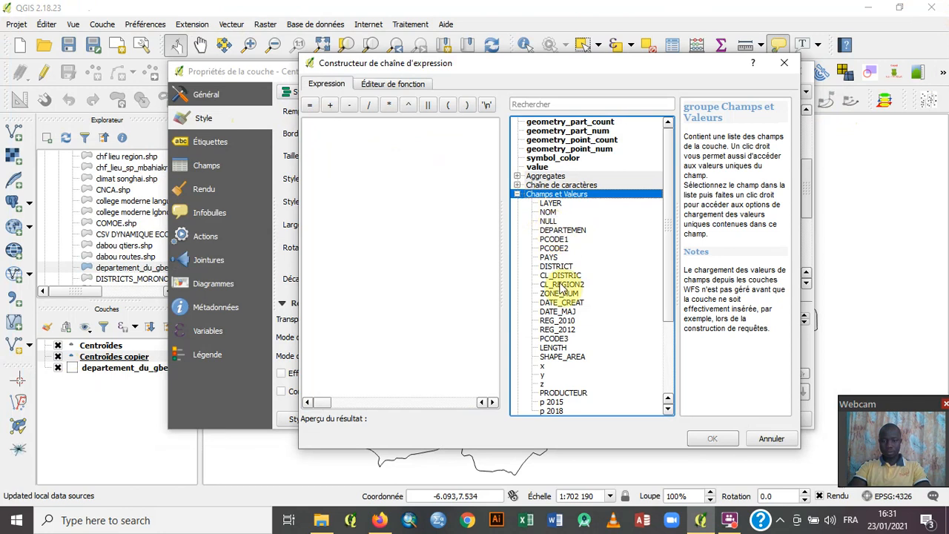
pyautogui.doubleClick(549, 412)
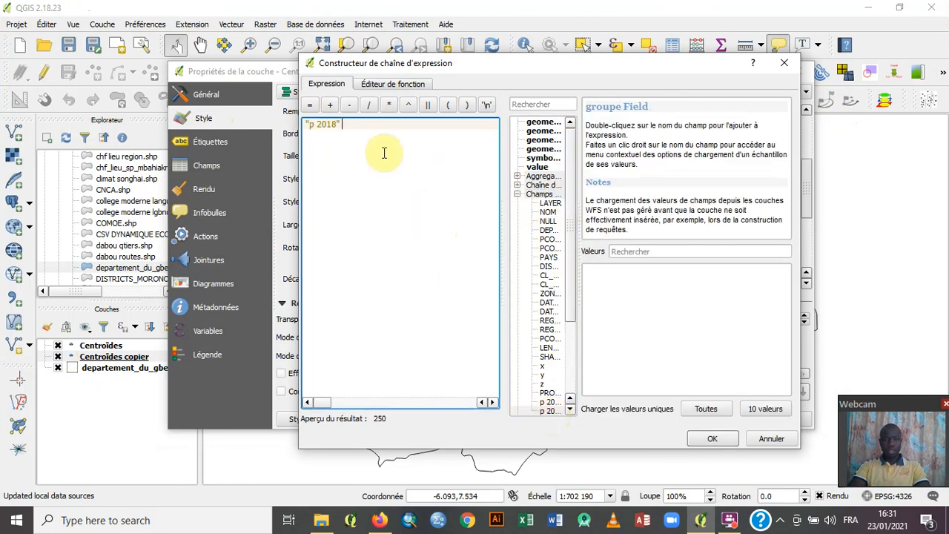
pyautogui.click(371, 109)
pyautogui.write('10')
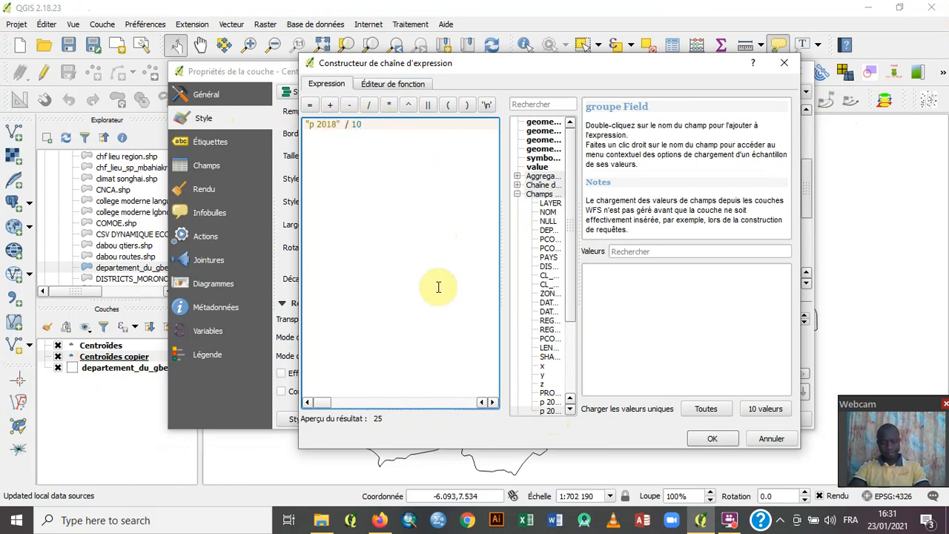
pyautogui.click(711, 439)
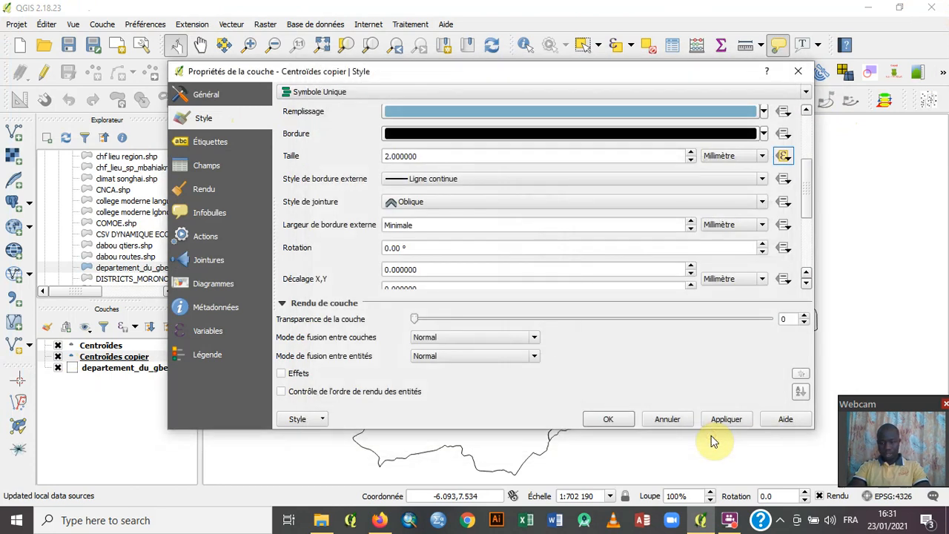
# Step: Set the fill of the Centroïdes copier half-circle marker to bright red and apply the style
pyautogui.click(764, 111)
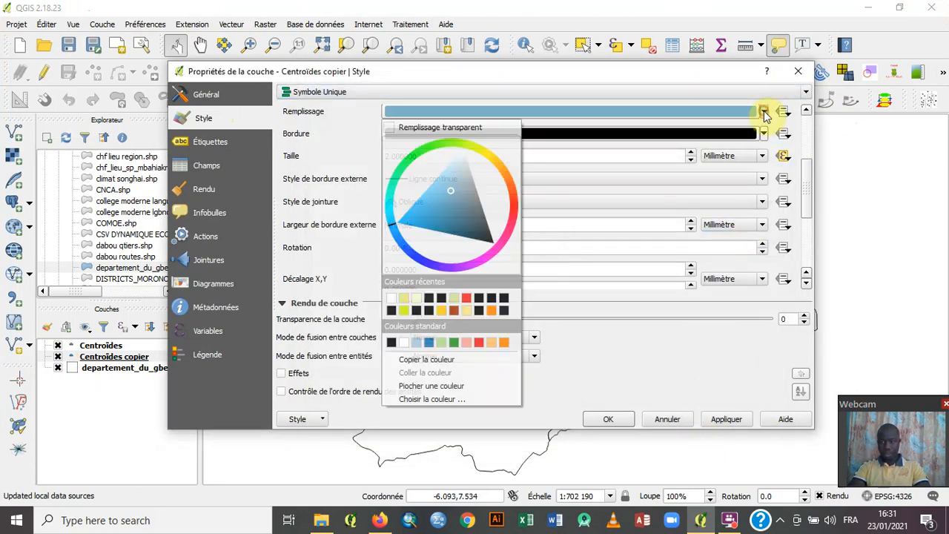
pyautogui.click(502, 201)
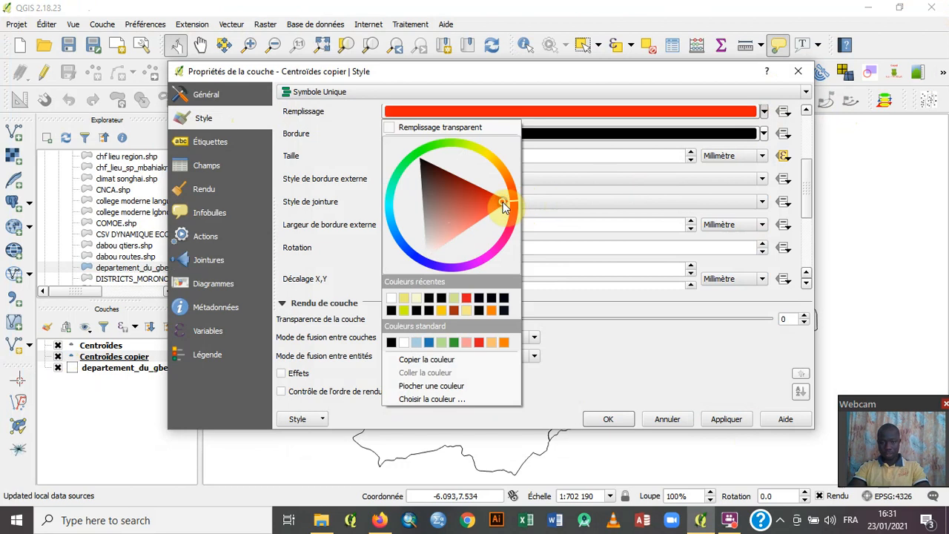
pyautogui.click(726, 421)
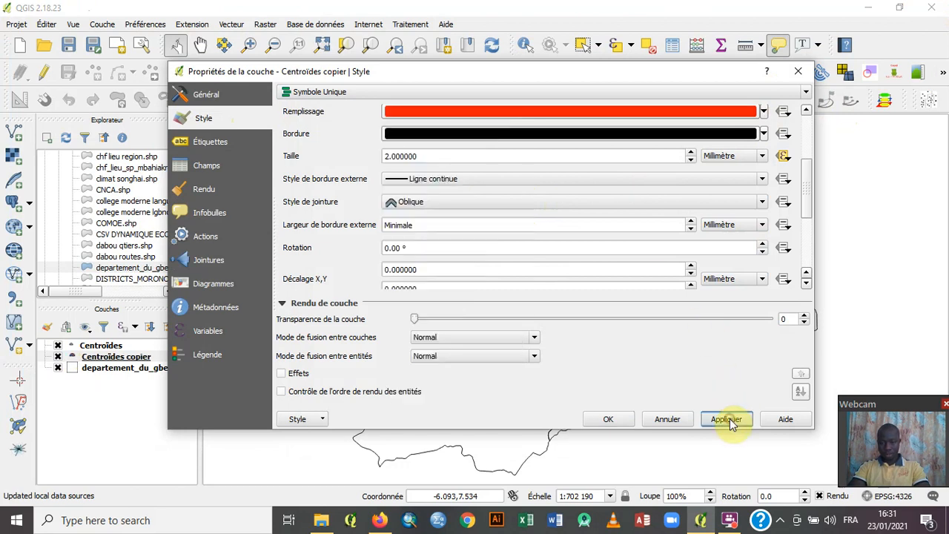
pyautogui.click(617, 420)
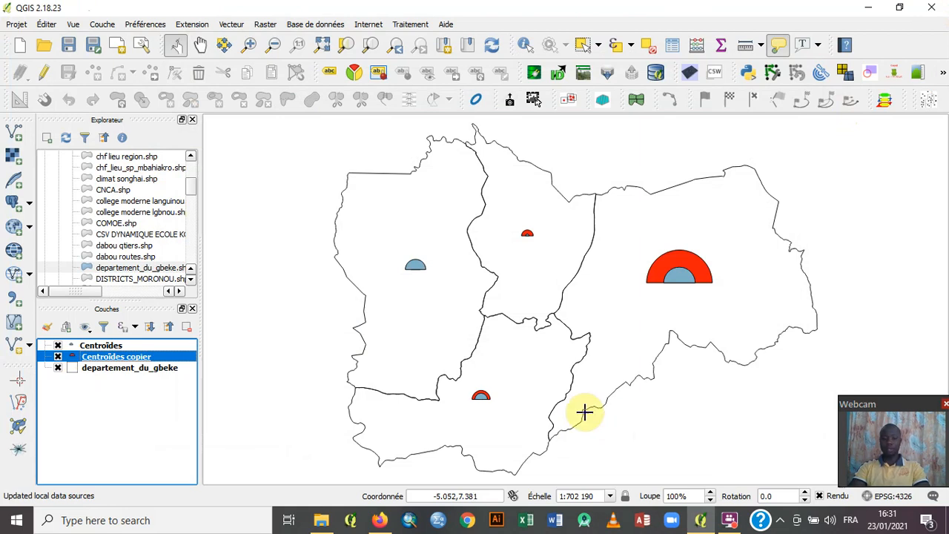
# Step: Rotate the Centroïdes copier layer's simple marker by 180° and apply the style
pyautogui.doubleClick(72, 360)
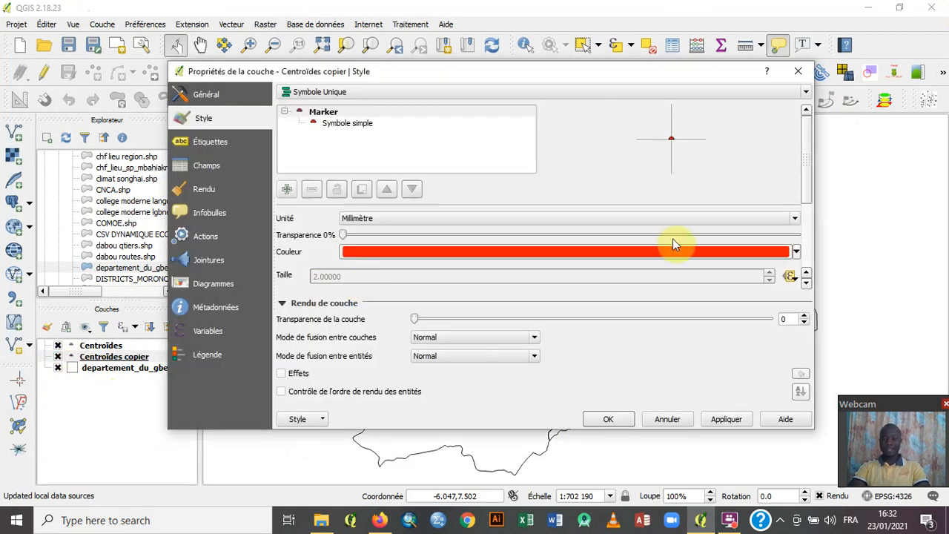
pyautogui.click(371, 124)
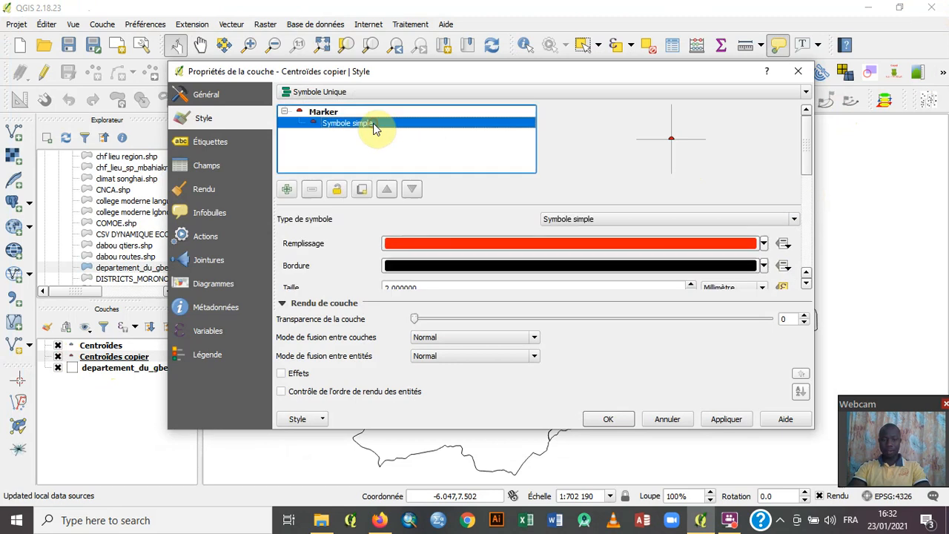
pyautogui.moveTo(807, 144); pyautogui.dragTo(822, 233)
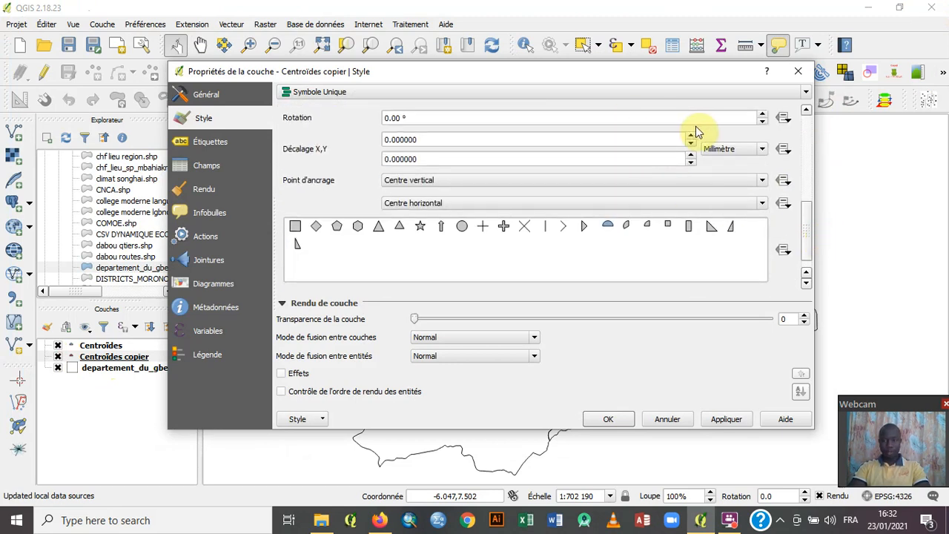
pyautogui.click(763, 116)
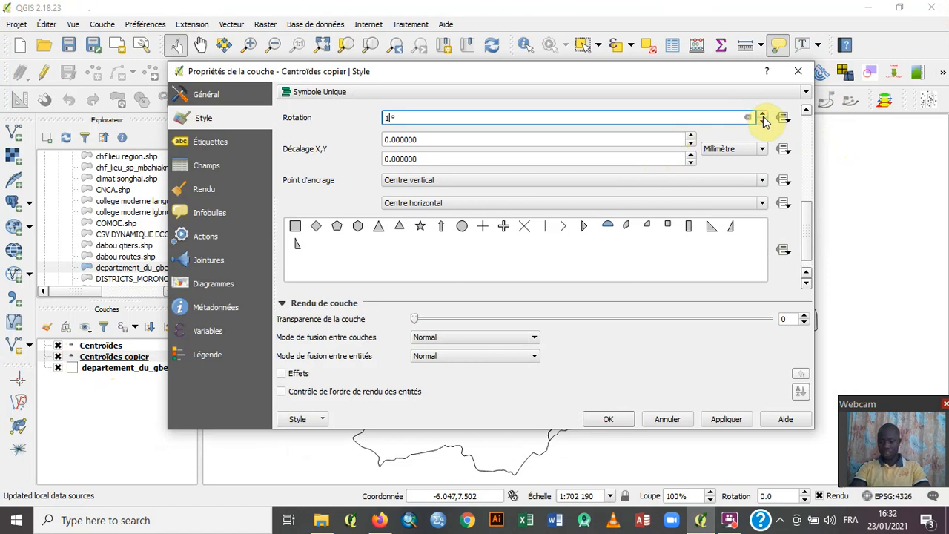
pyautogui.write('180')
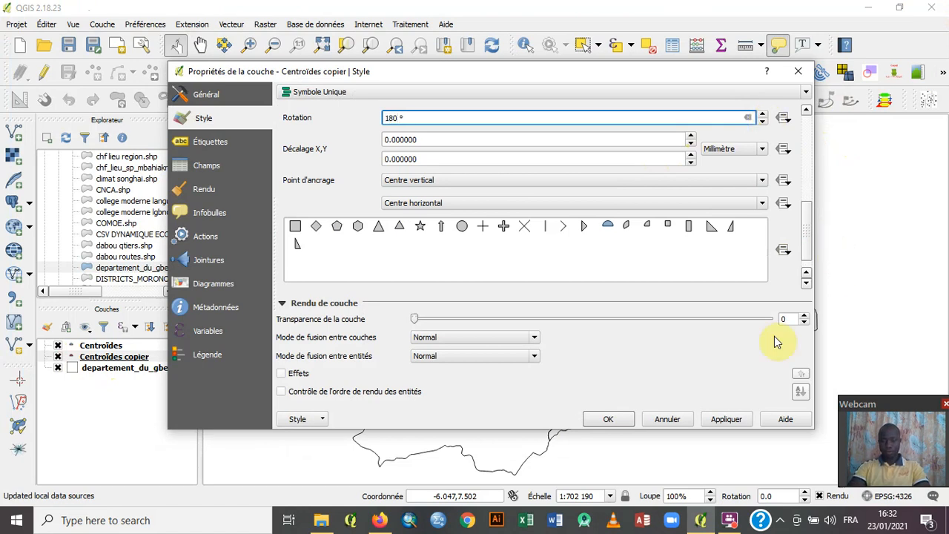
pyautogui.click(726, 419)
pyautogui.click(609, 420)
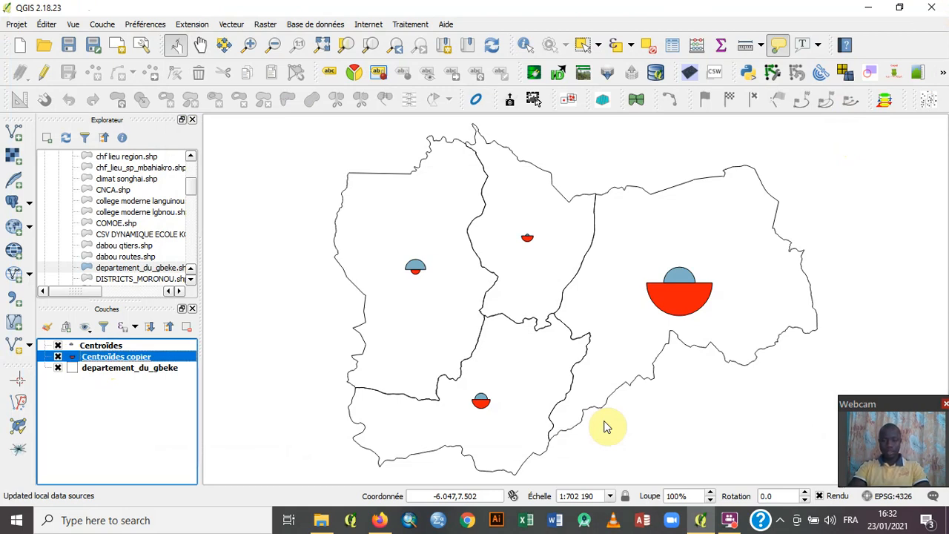
# Step: Try a Y offset of 0.8 mm on the Centroïdes copier marker, reduce it to 0.4 mm and apply the style
pyautogui.doubleClick(108, 359)
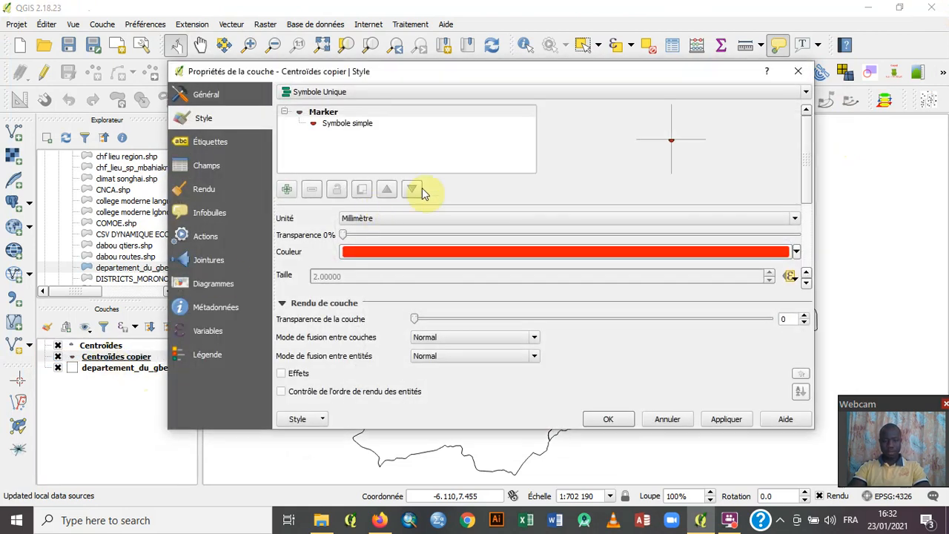
pyautogui.click(392, 131)
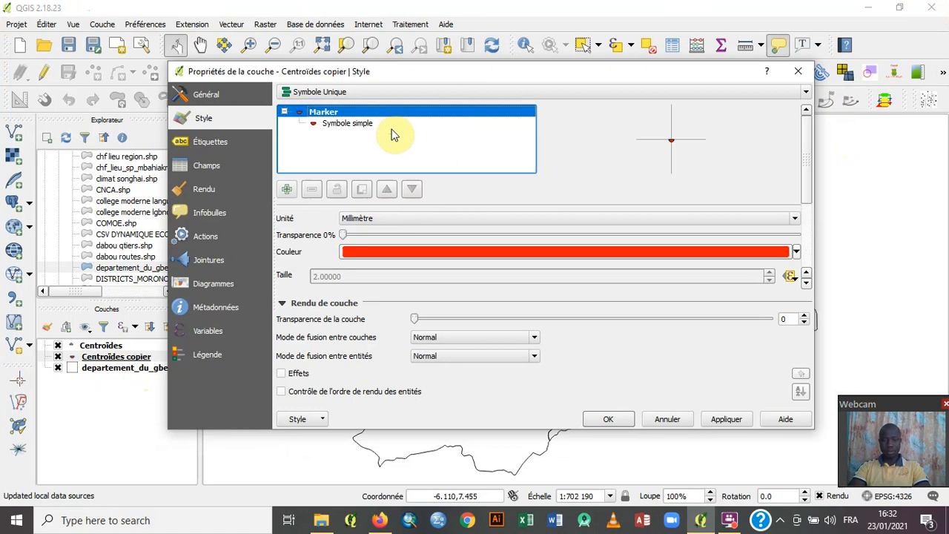
pyautogui.click(393, 123)
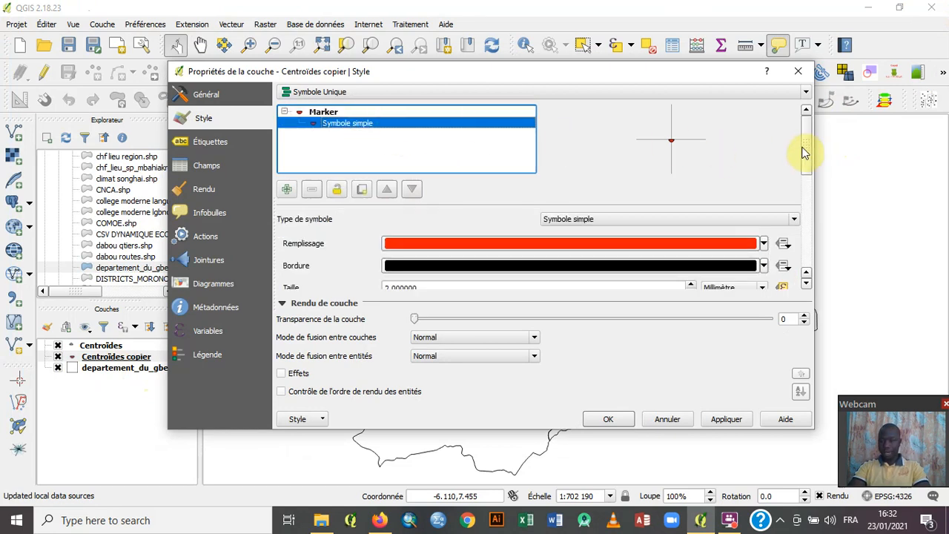
pyautogui.scroll(-4, 807, 148)
pyautogui.scroll(-2, 813, 204)
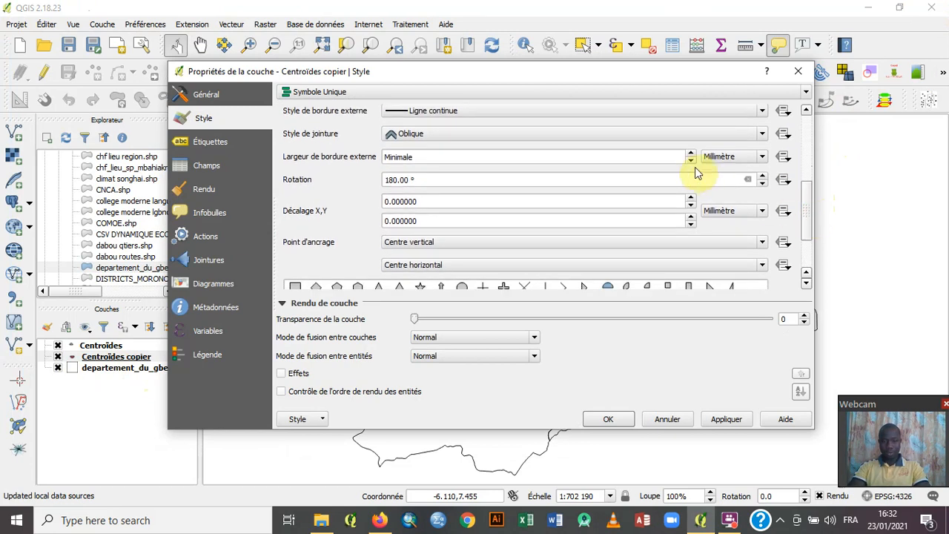
pyautogui.click(690, 218)
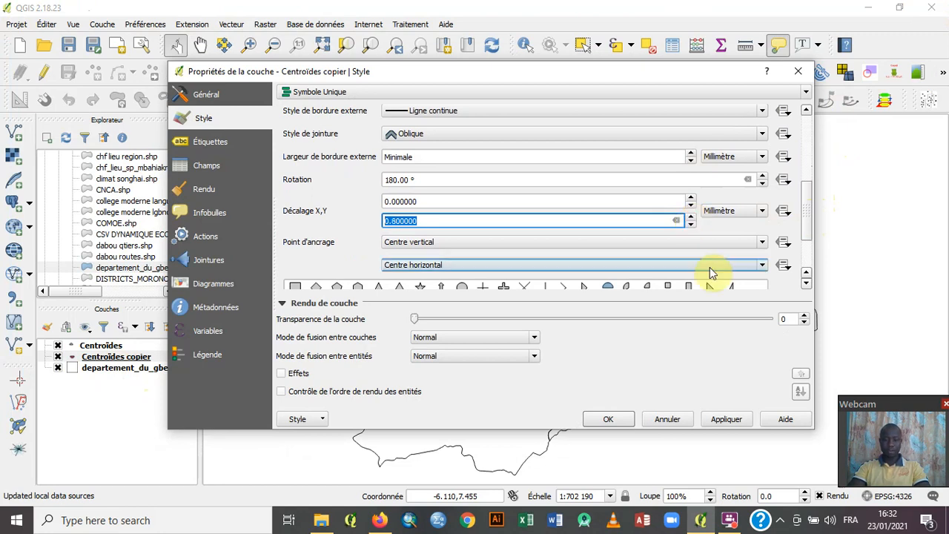
pyautogui.click(724, 422)
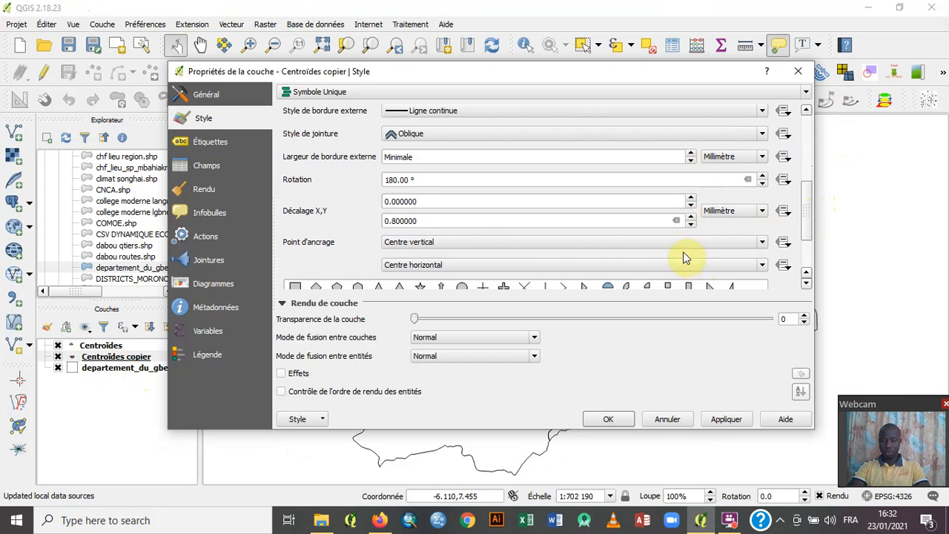
pyautogui.click(691, 225)
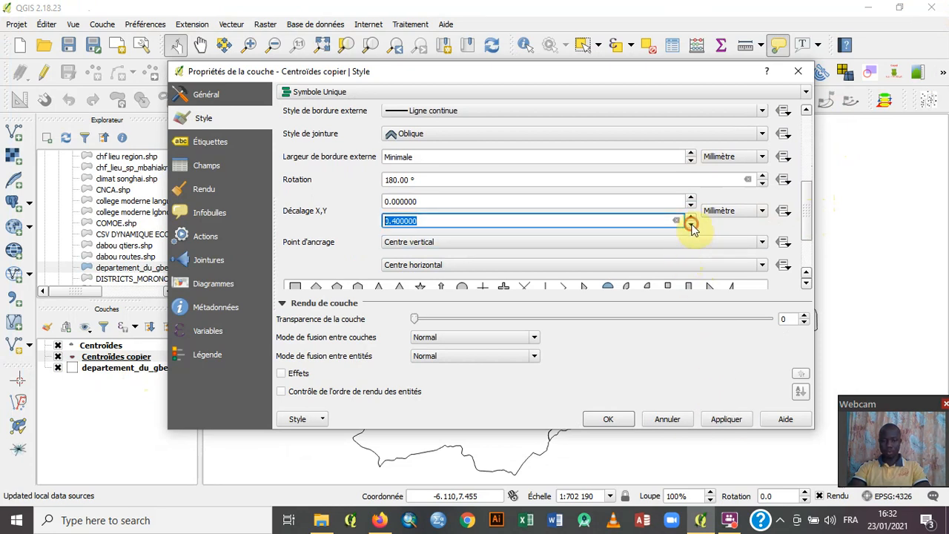
pyautogui.click(723, 420)
pyautogui.click(607, 420)
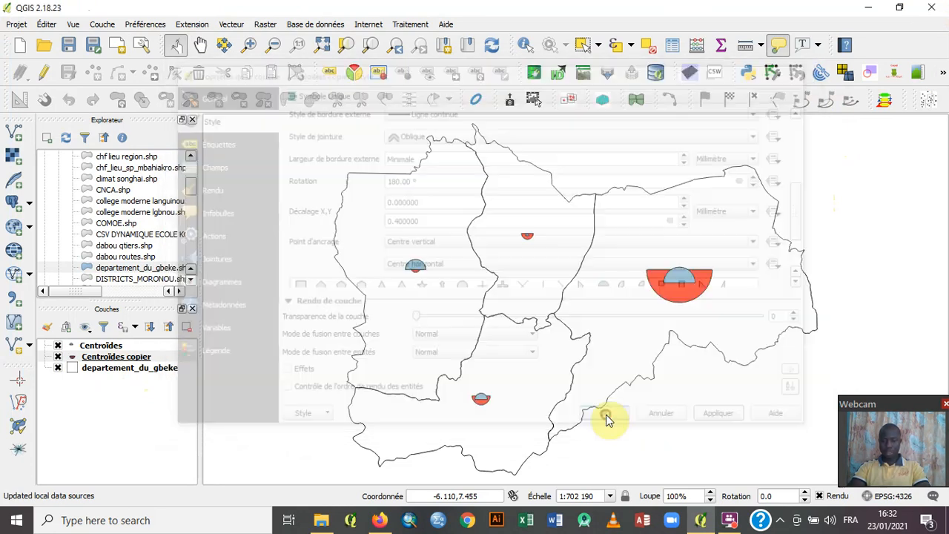
# Step: Change the Y offset of the Centroïdes copier marker to -0.4 mm and apply the style
pyautogui.doubleClick(81, 359)
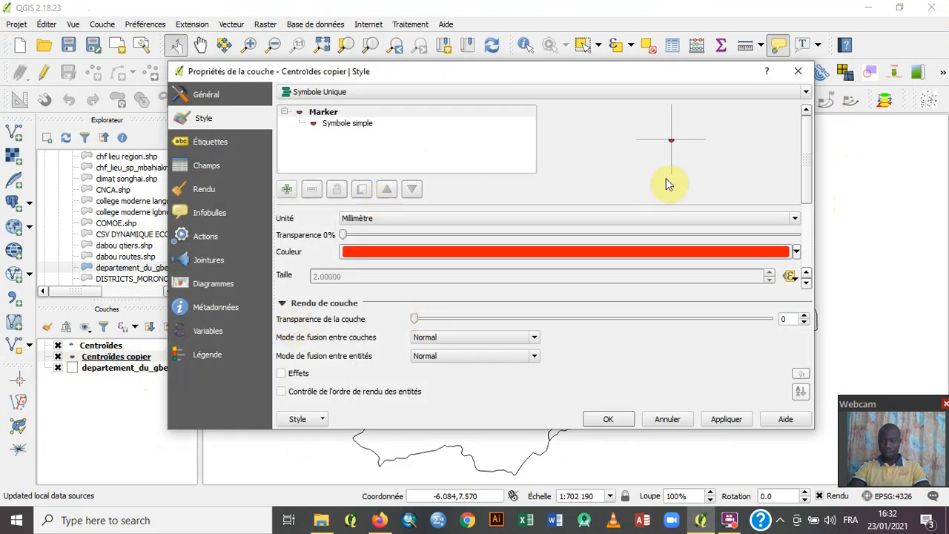
pyautogui.click(355, 126)
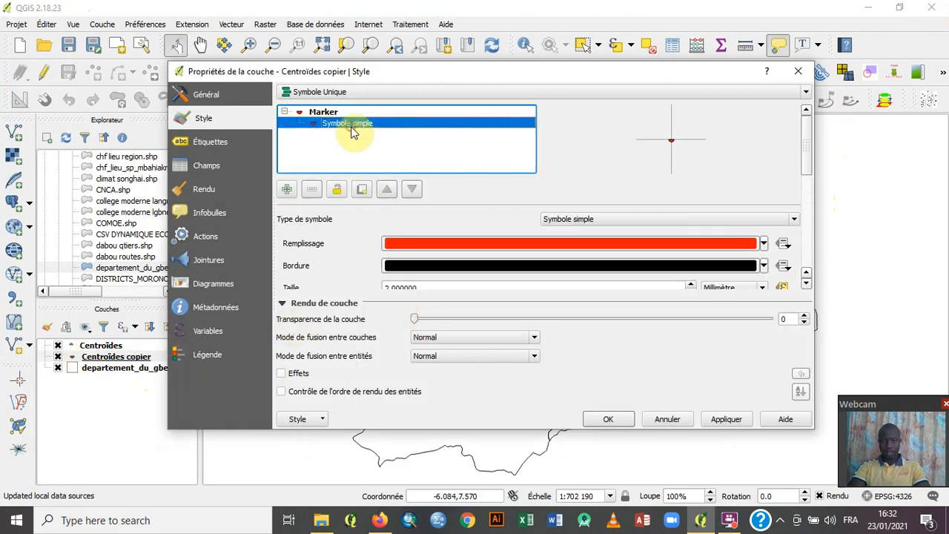
pyautogui.scroll(-5, 809, 178)
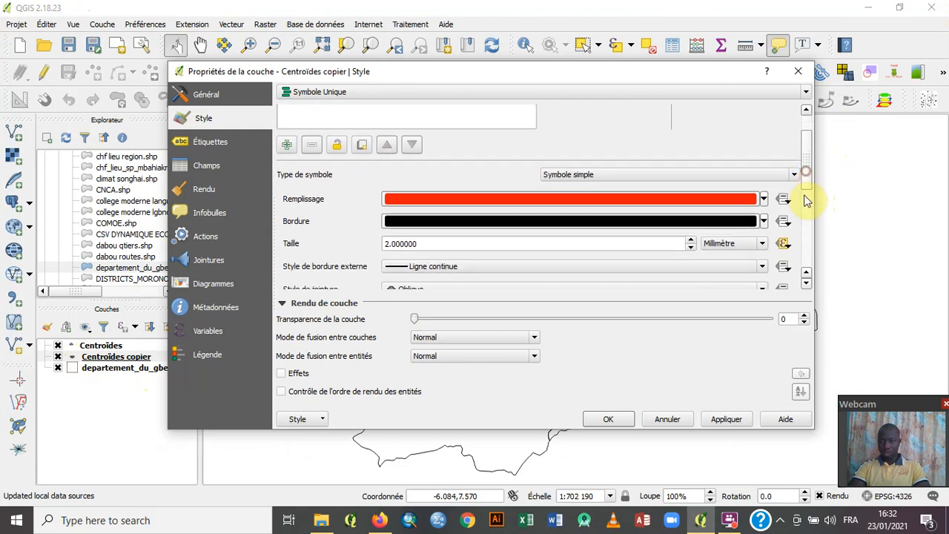
pyautogui.scroll(-1, 803, 255)
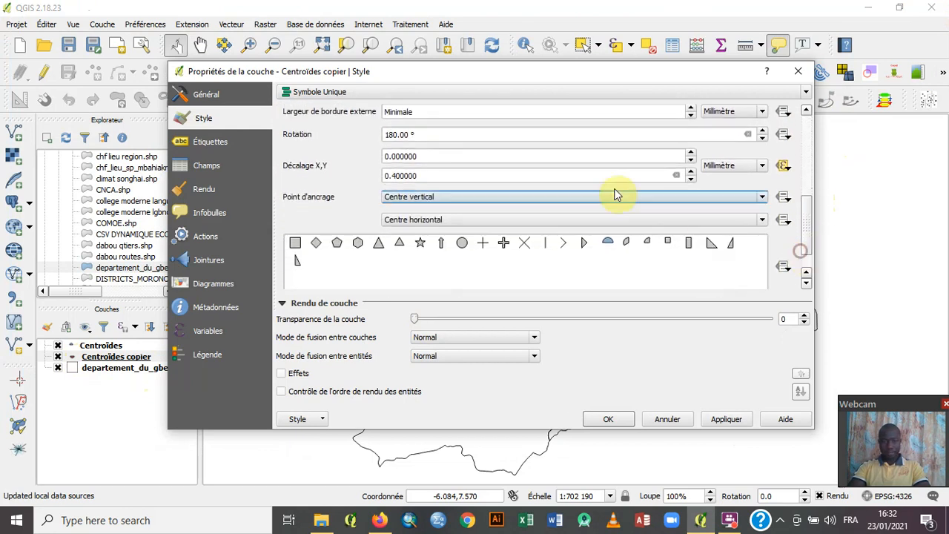
pyautogui.click(398, 155)
pyautogui.click(393, 178)
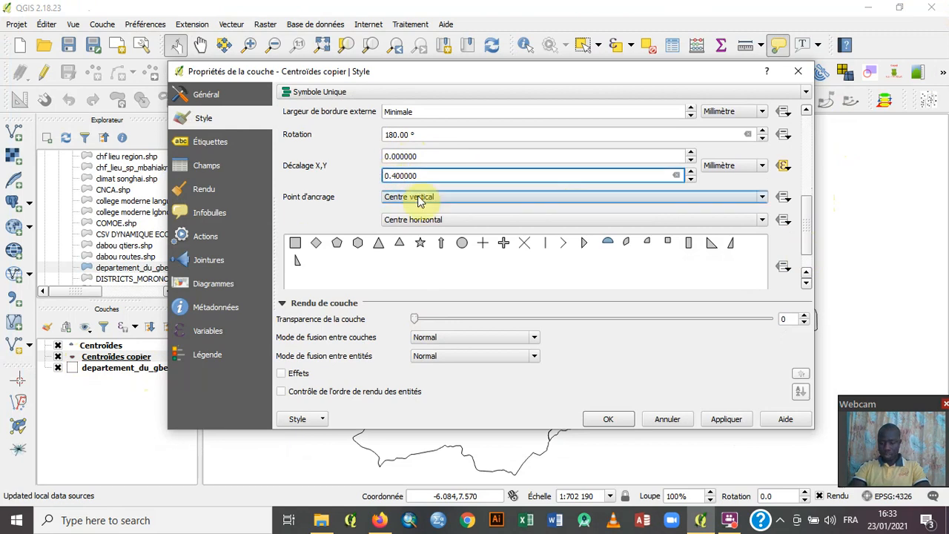
pyautogui.write('-')
pyautogui.click(720, 418)
pyautogui.click(613, 419)
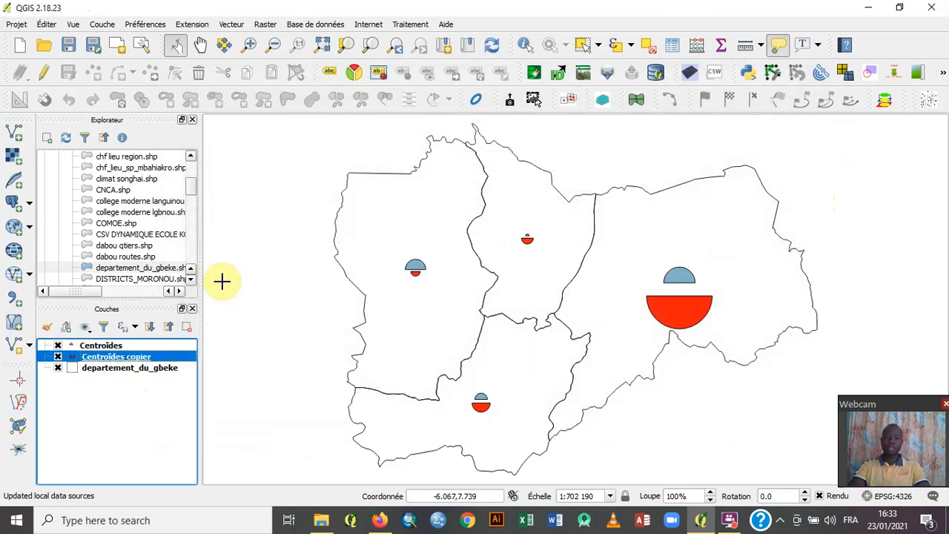
# Step: Set the Y offset of the Centroïdes copier half-circle marker to -0.2 mm and apply the style
pyautogui.doubleClick(89, 361)
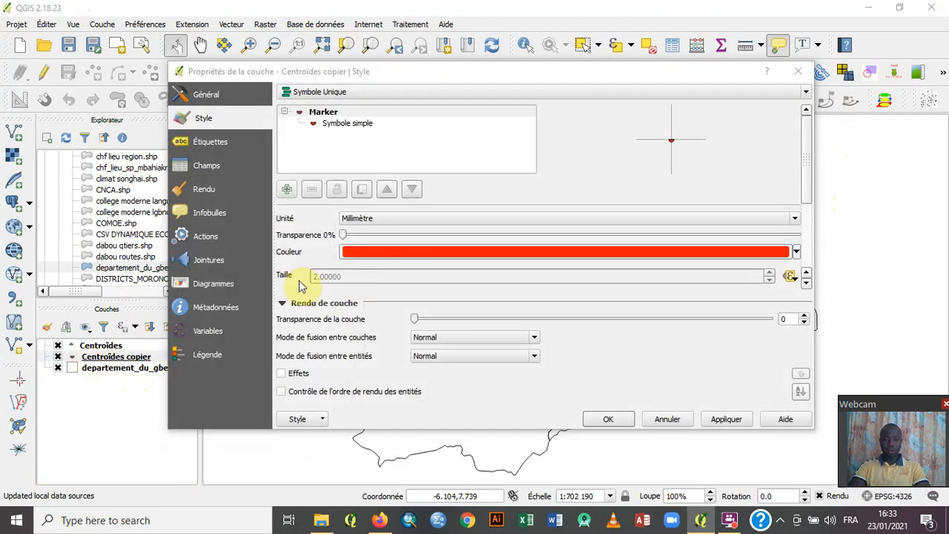
pyautogui.click(352, 123)
pyautogui.moveTo(806, 148); pyautogui.dragTo(807, 247)
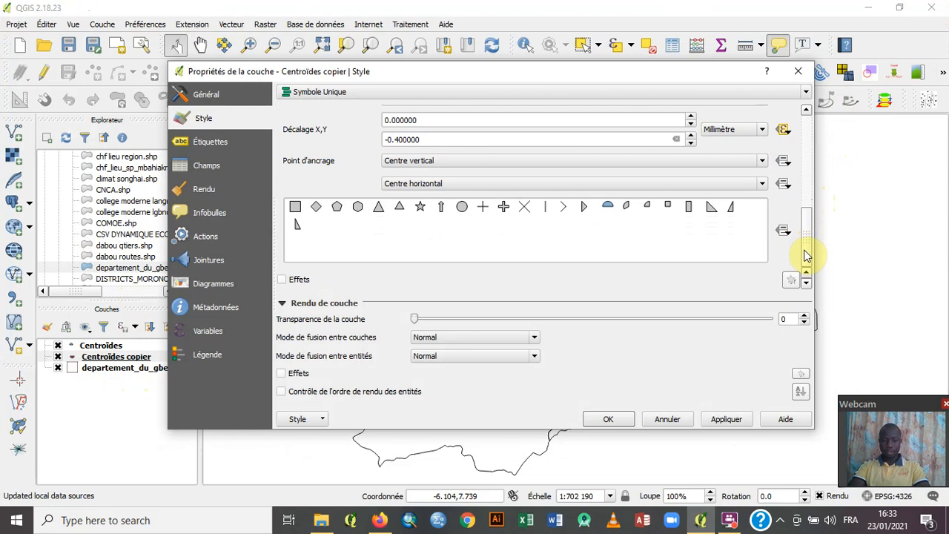
pyautogui.moveTo(806, 256); pyautogui.dragTo(805, 233)
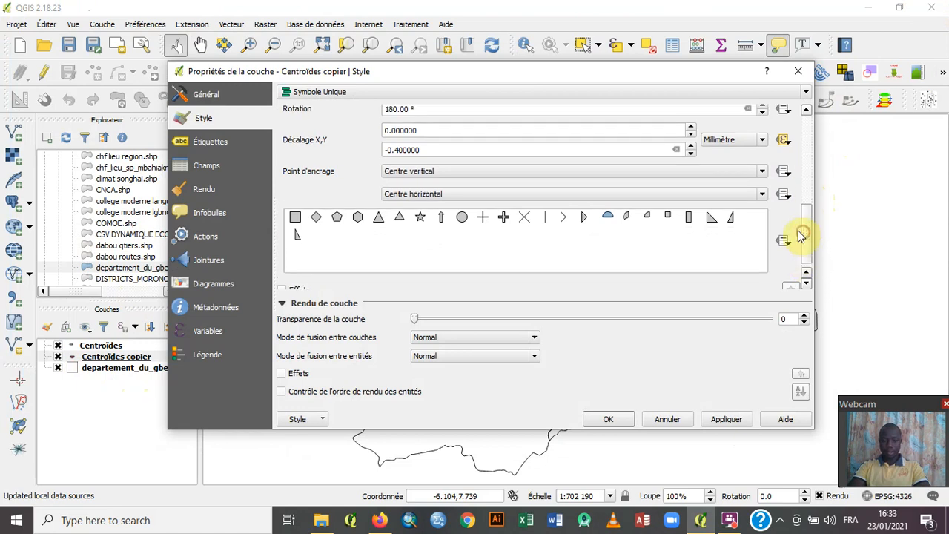
pyautogui.click(690, 155)
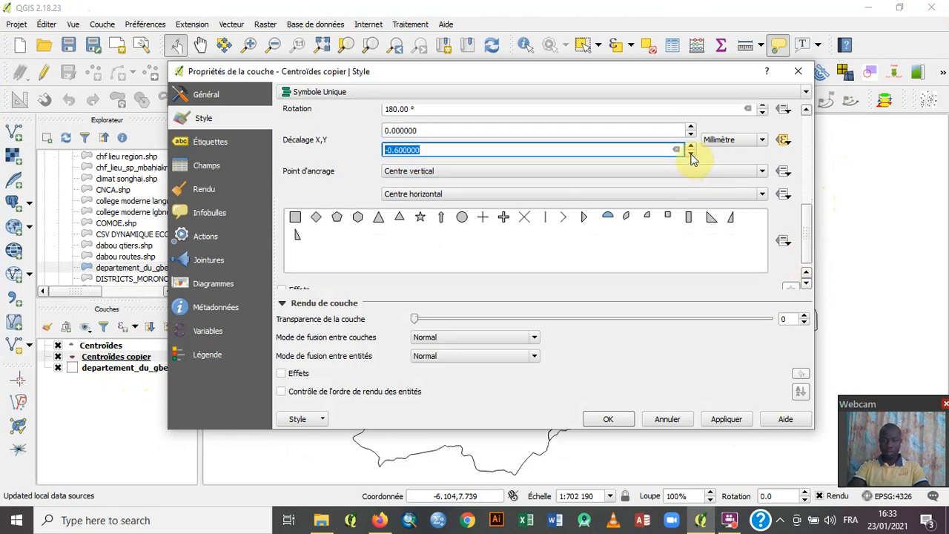
pyautogui.click(690, 148)
pyautogui.click(690, 147)
pyautogui.click(726, 419)
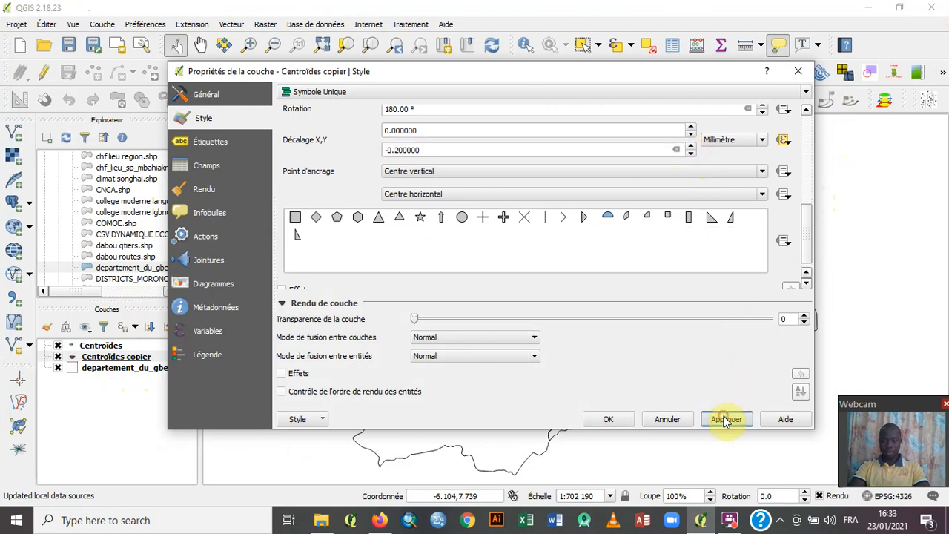
pyautogui.click(607, 420)
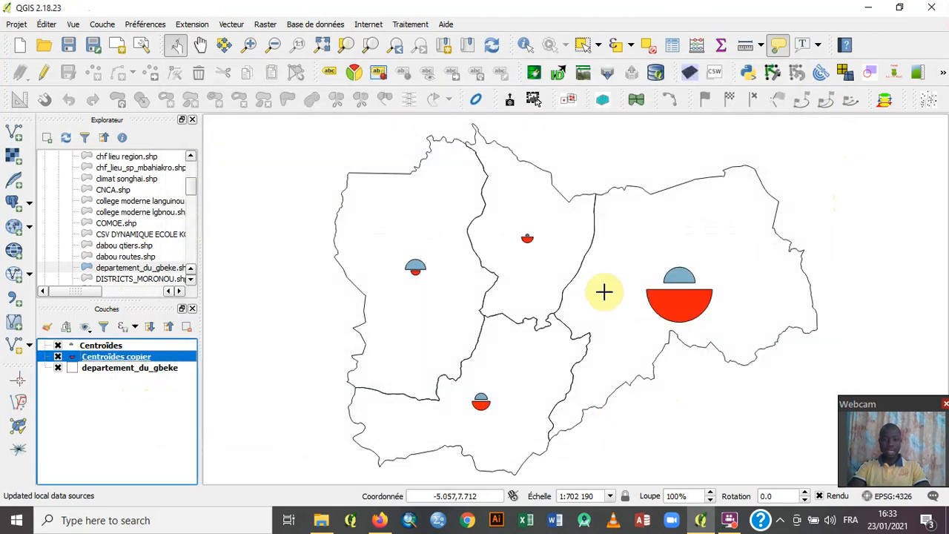
# Step: Enable labels on the departement_du_gbeke layer using the DEPARTEMEN field
pyautogui.click(91, 373)
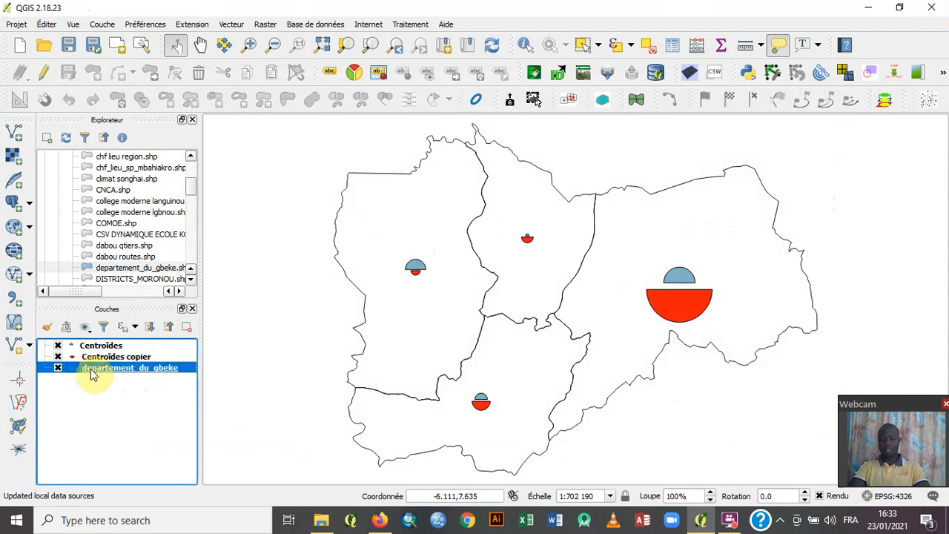
pyautogui.doubleClick(91, 373)
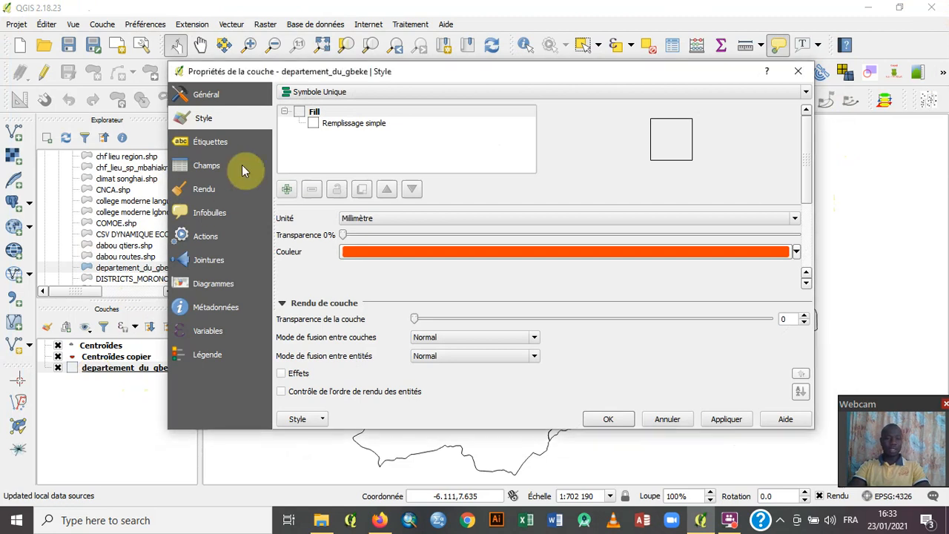
pyautogui.click(223, 141)
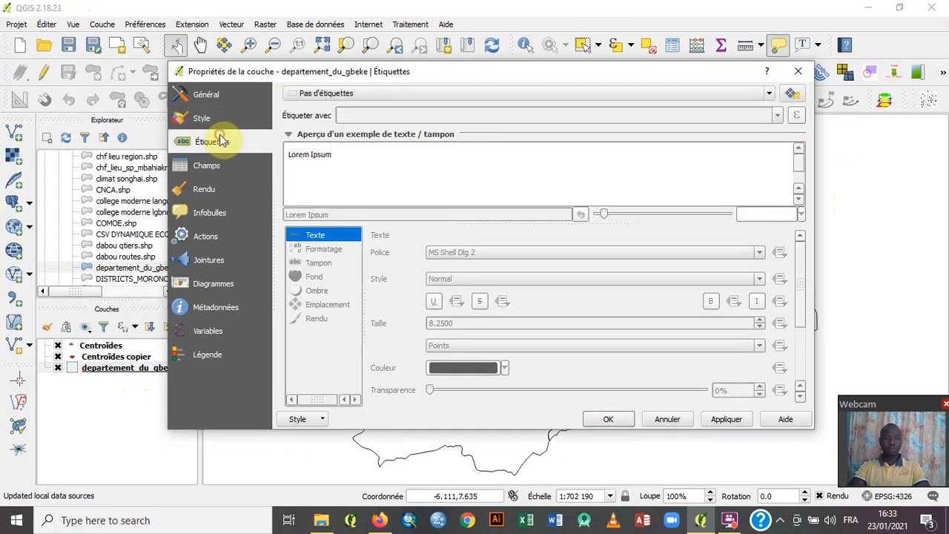
pyautogui.click(343, 93)
pyautogui.click(349, 116)
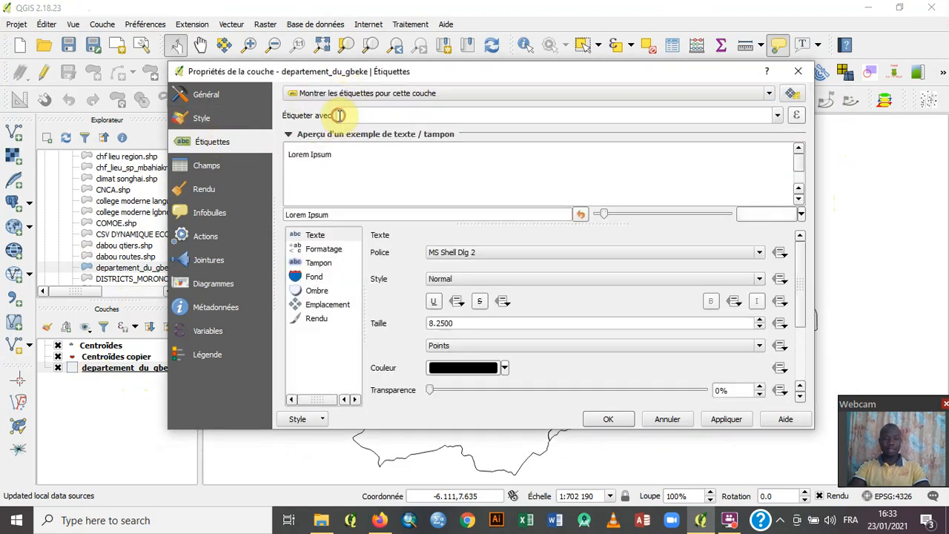
pyautogui.click(776, 117)
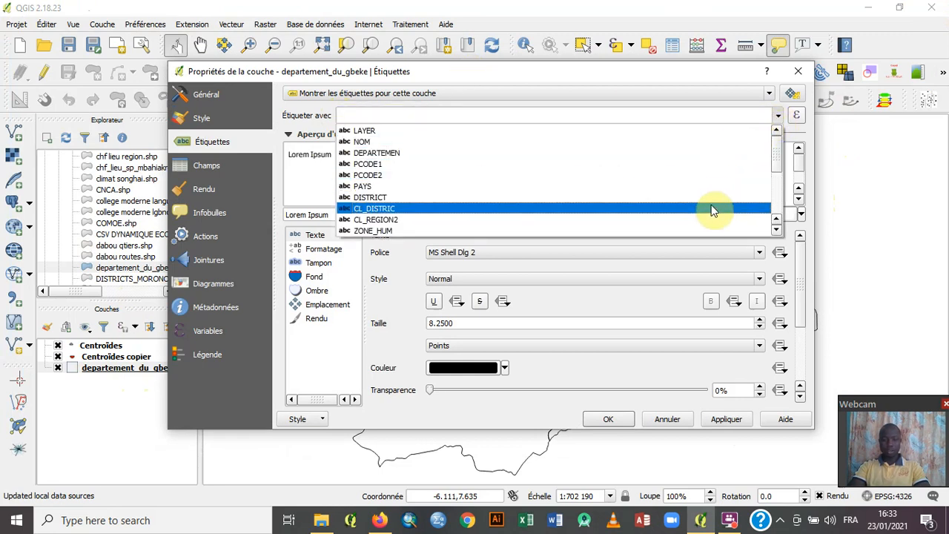
pyautogui.click(737, 156)
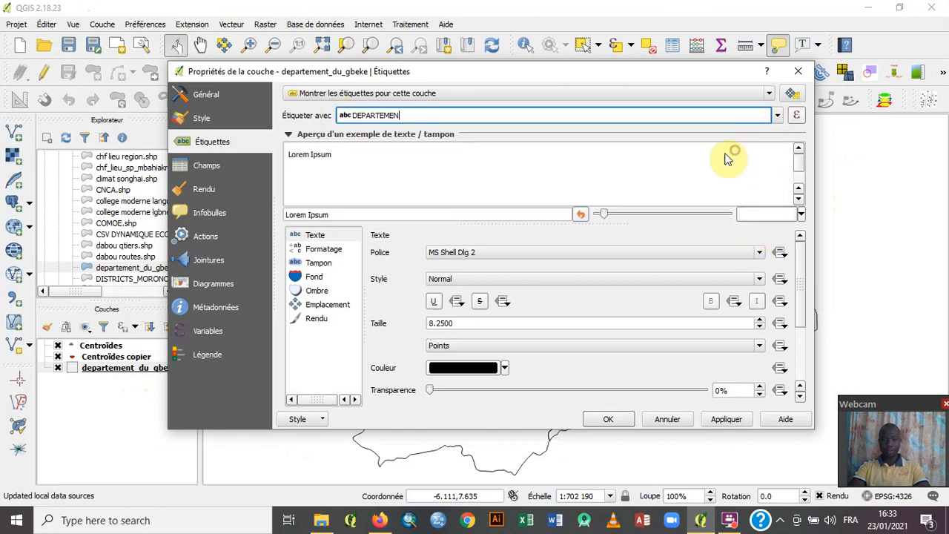
# Step: Set the department labels' font to Times New Roman
pyautogui.click(316, 236)
pyautogui.click(455, 252)
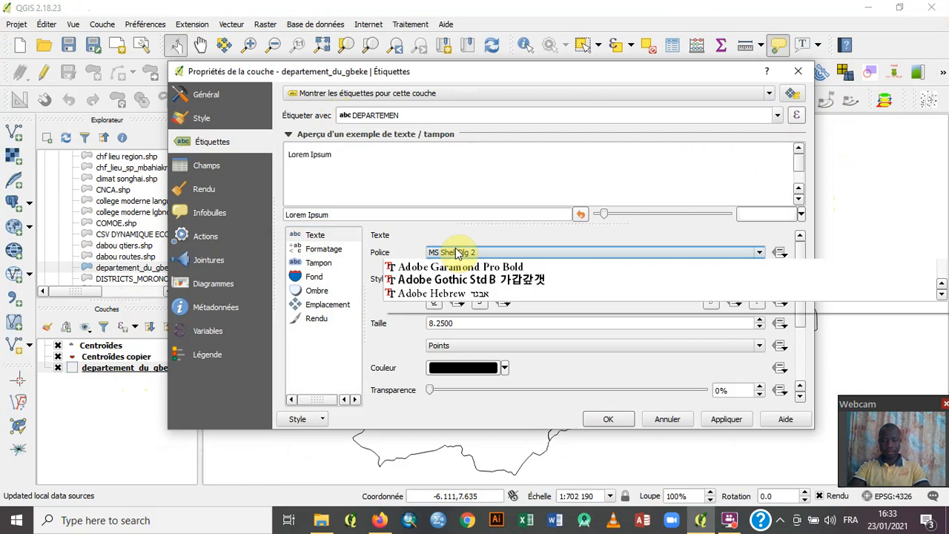
pyautogui.click(466, 254)
pyautogui.scroll(-12, 471, 271)
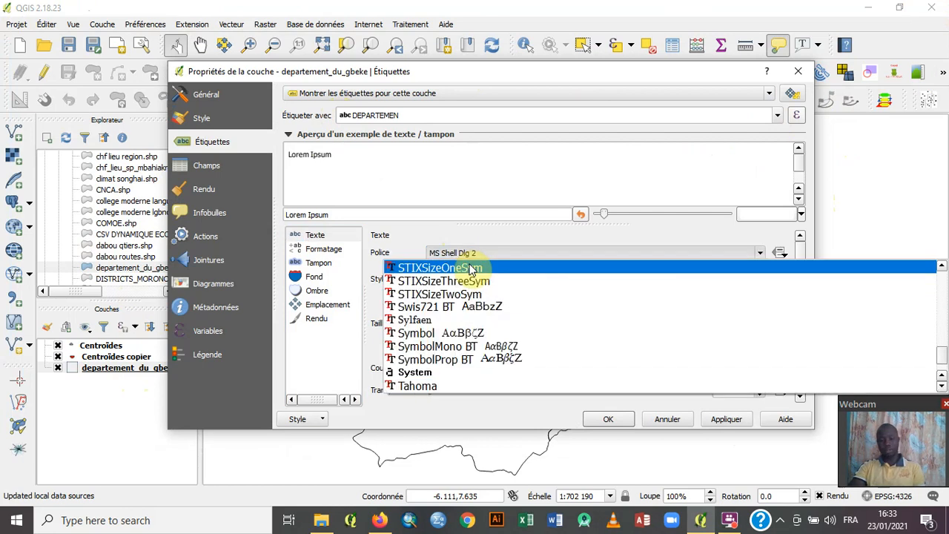
pyautogui.press('Down')
pyautogui.press('Down')
pyautogui.press('Down')
pyautogui.press('Down')
pyautogui.press('Down')
pyautogui.press('Down')
pyautogui.press('Down')
pyautogui.press('Down')
pyautogui.press('Down')
pyautogui.press('Down')
pyautogui.press('Down')
pyautogui.press('Down')
pyautogui.press('Down')
pyautogui.press('Down')
pyautogui.press('Down')
pyautogui.press('Down')
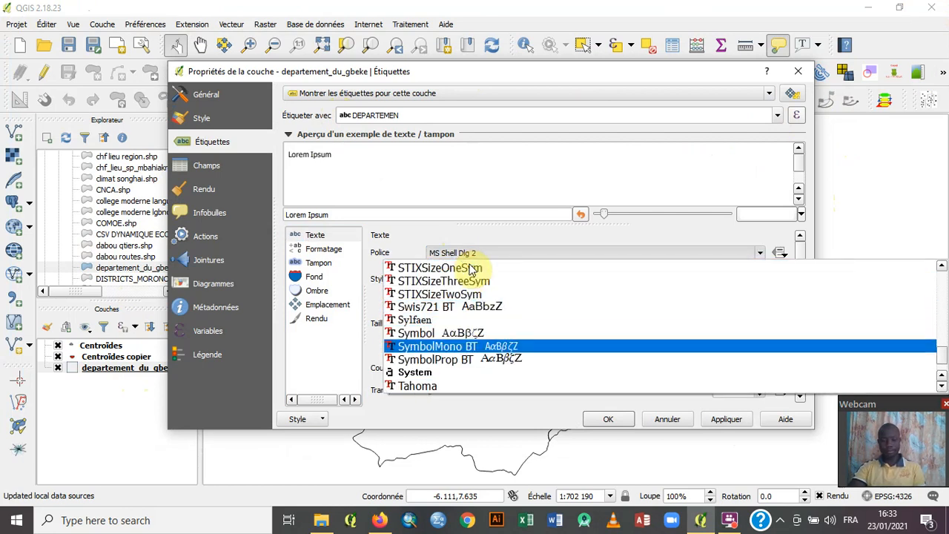
pyautogui.press('Up')
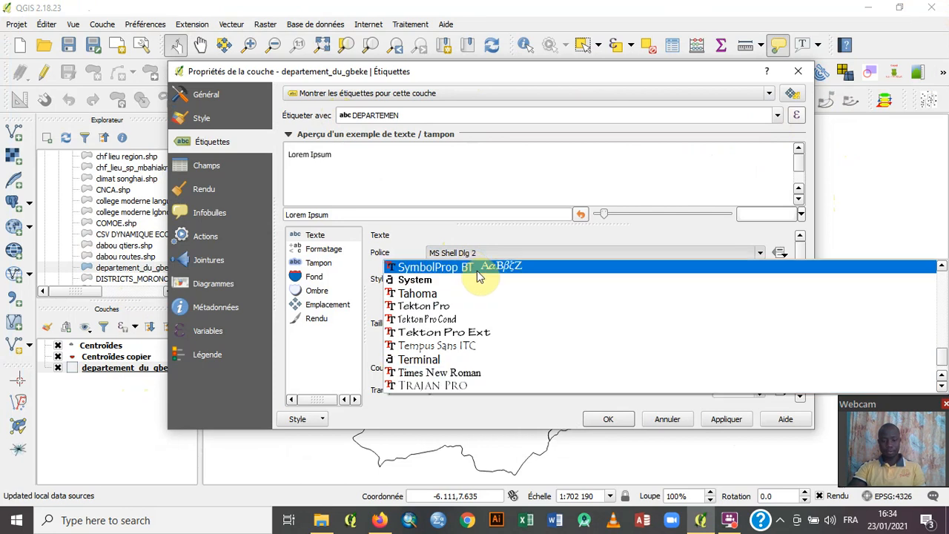
pyautogui.click(446, 378)
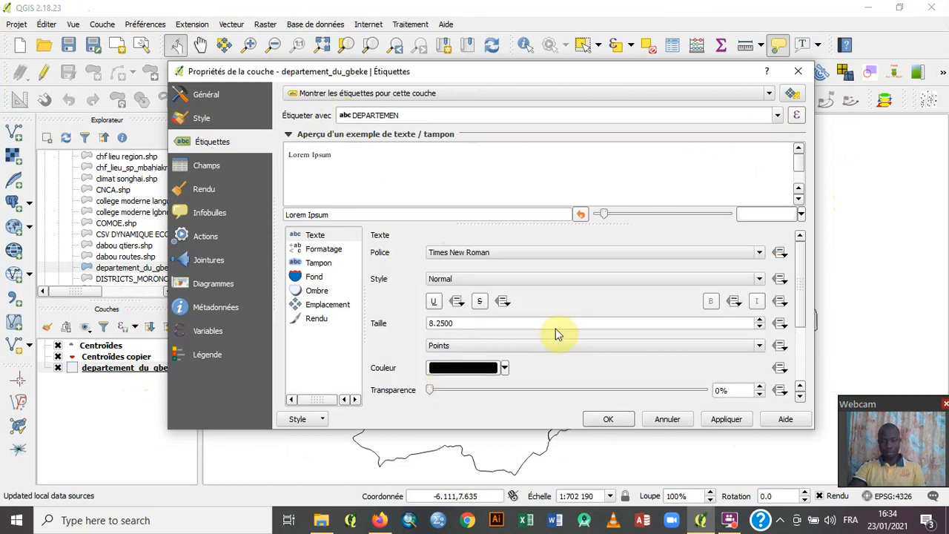
# Step: Set the department labels' text size to 15.25 points and apply the label settings
pyautogui.click(760, 319)
pyautogui.click(760, 319)
pyautogui.click(760, 320)
pyautogui.click(760, 319)
pyautogui.click(761, 319)
pyautogui.click(760, 320)
pyautogui.click(761, 319)
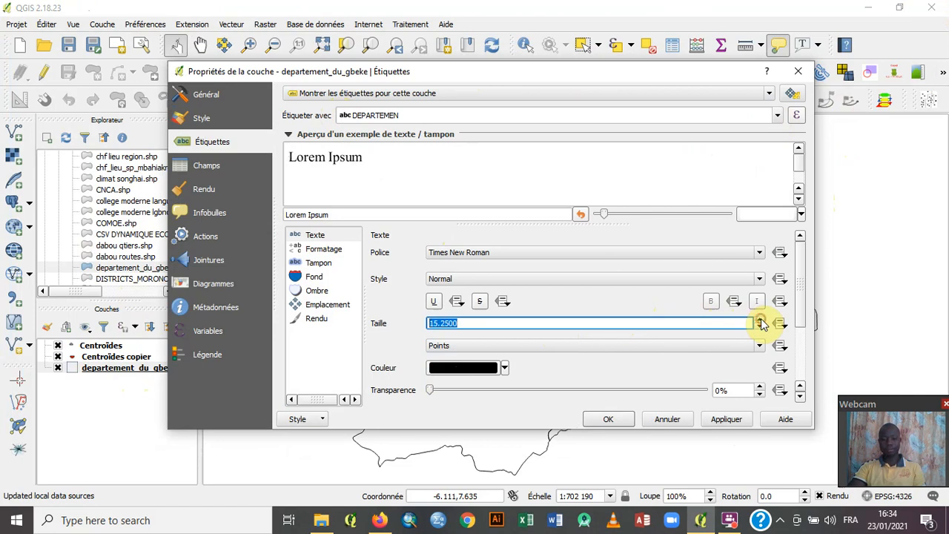
pyautogui.click(726, 421)
pyautogui.click(609, 419)
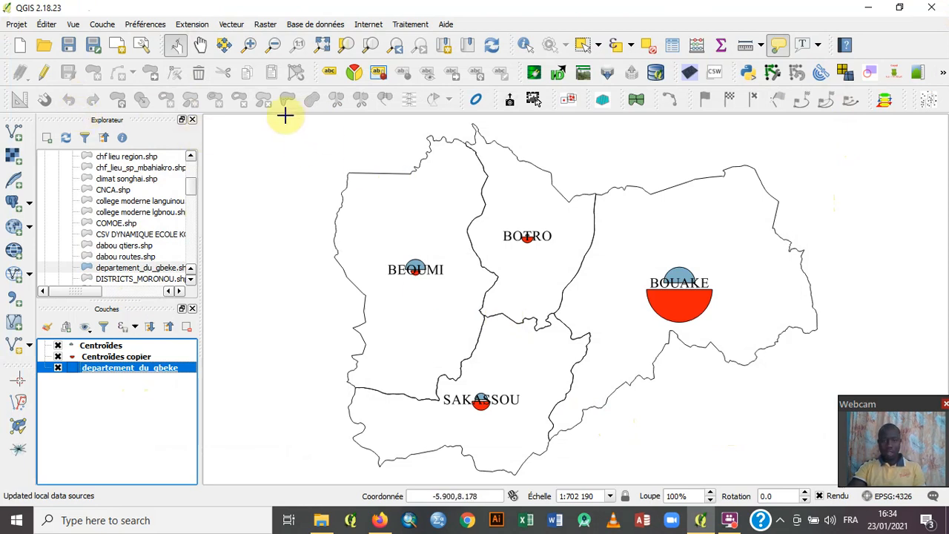
# Step: Rename the Centroïdes layer to 2015
pyautogui.click(249, 44)
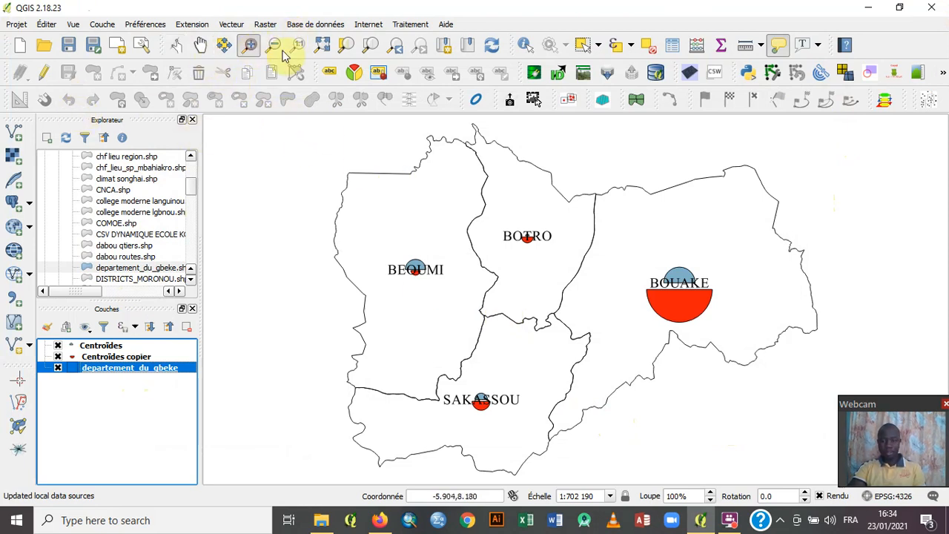
pyautogui.moveTo(364, 192); pyautogui.dragTo(784, 381)
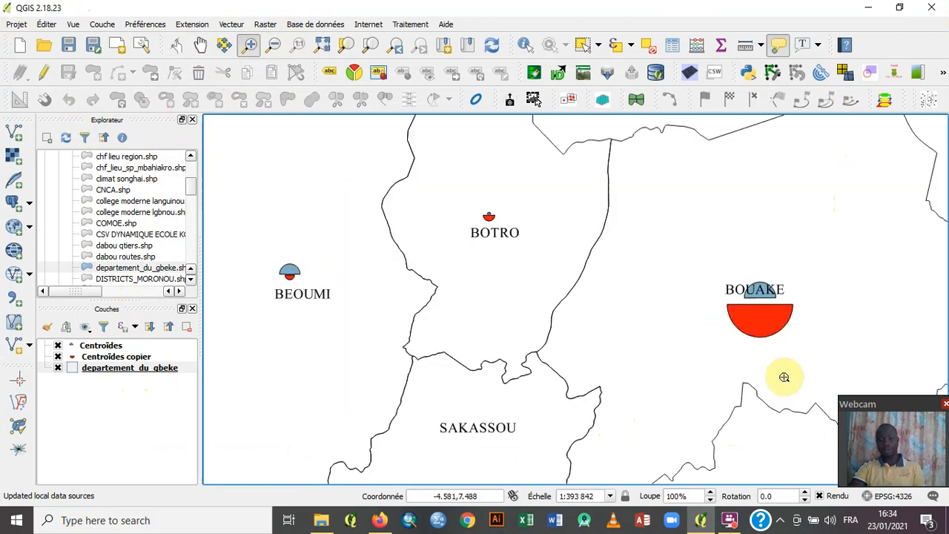
pyautogui.moveTo(229, 174); pyautogui.dragTo(714, 326)
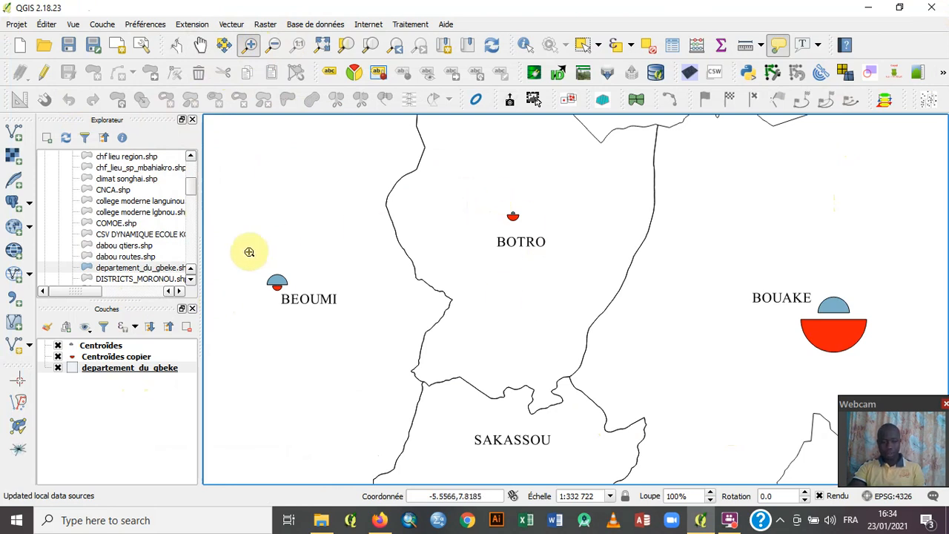
pyautogui.click(91, 346)
pyautogui.rightClick(91, 347)
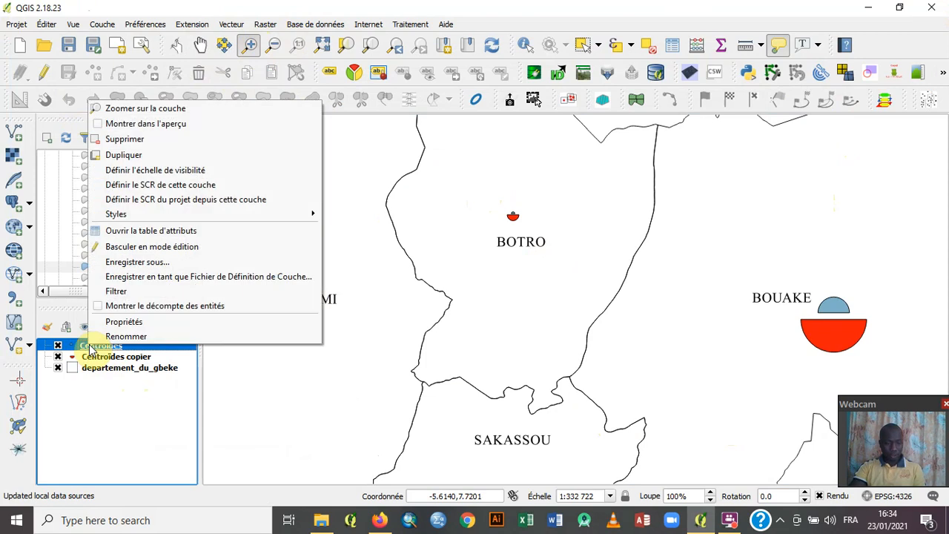
pyautogui.click(137, 338)
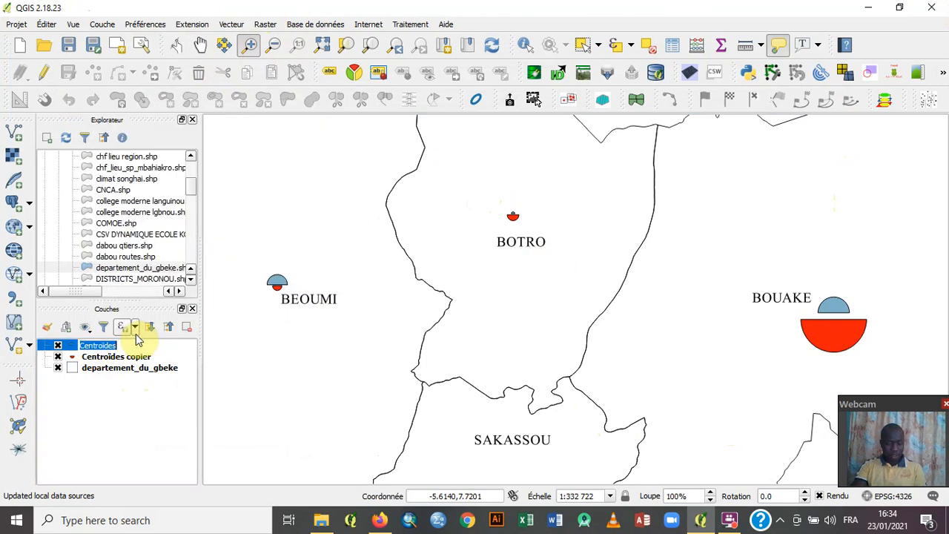
pyautogui.write('2')
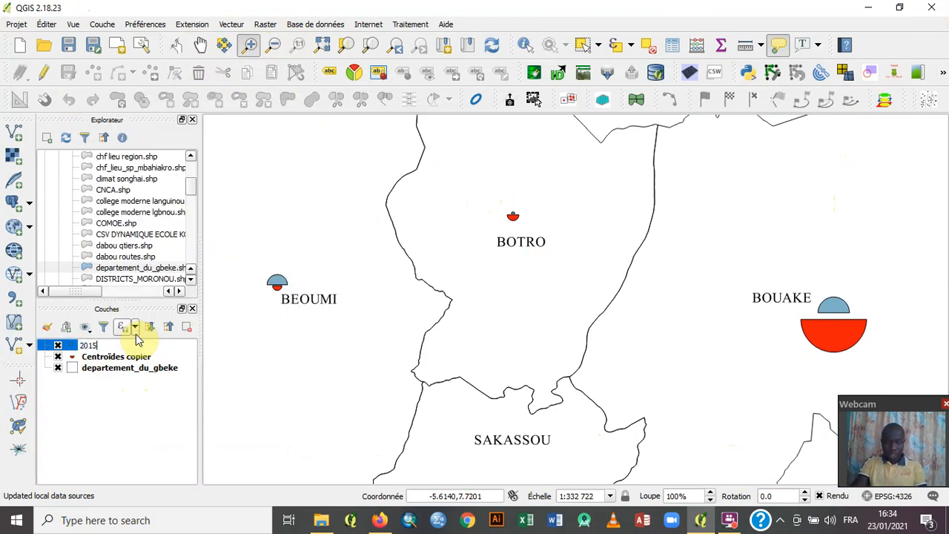
pyautogui.write('015')
pyautogui.press('Return')
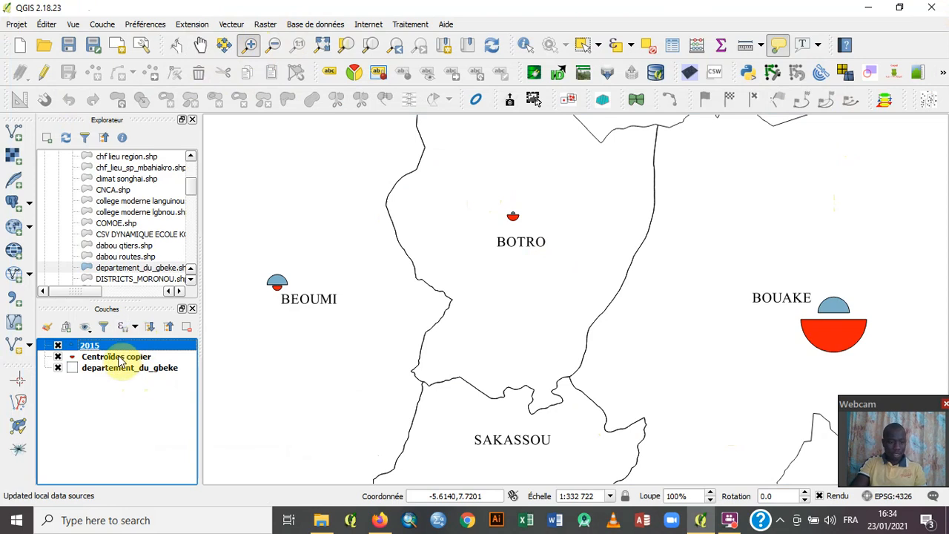
# Step: Rename the Centroïdes copier layer to 2018
pyautogui.click(118, 359)
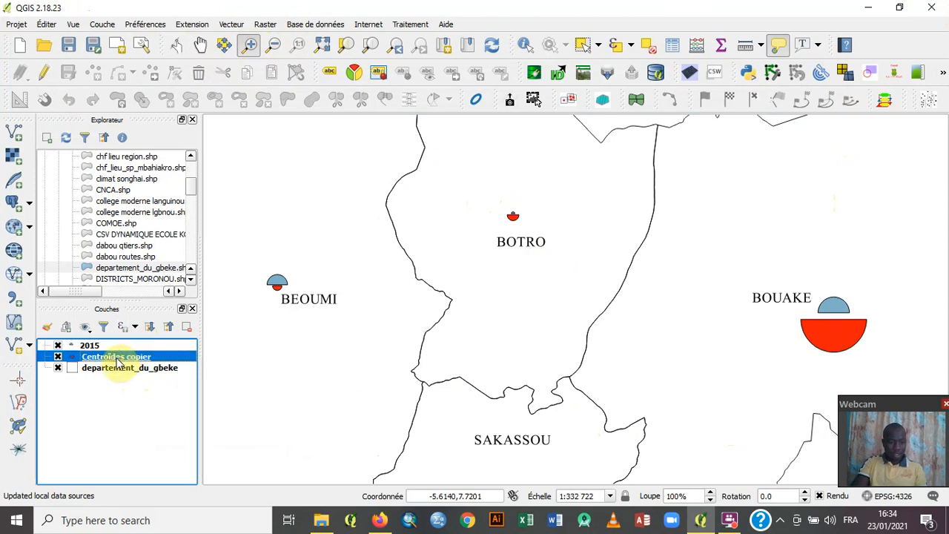
pyautogui.rightClick(117, 361)
pyautogui.click(145, 349)
pyautogui.write('2018')
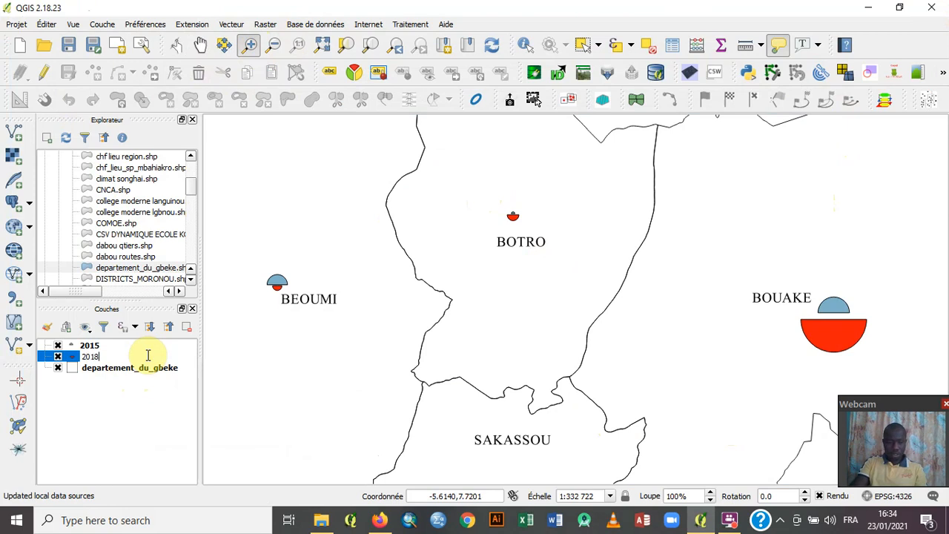
pyautogui.press('Return')
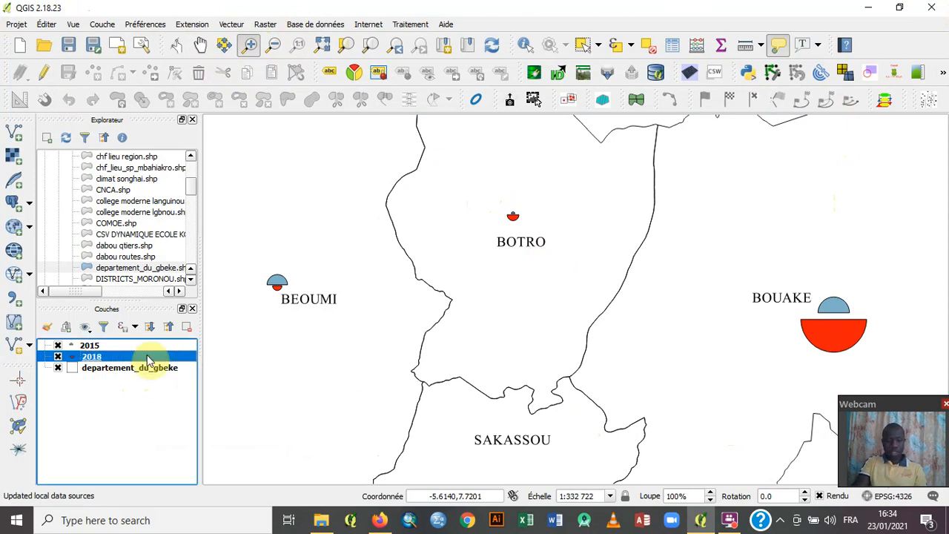
# Step: Examine the 2015 and 2018 half-circles in the Bouaké, Botro, Béoumi and Sakassou departments to compare their sizes
pyautogui.click(200, 46)
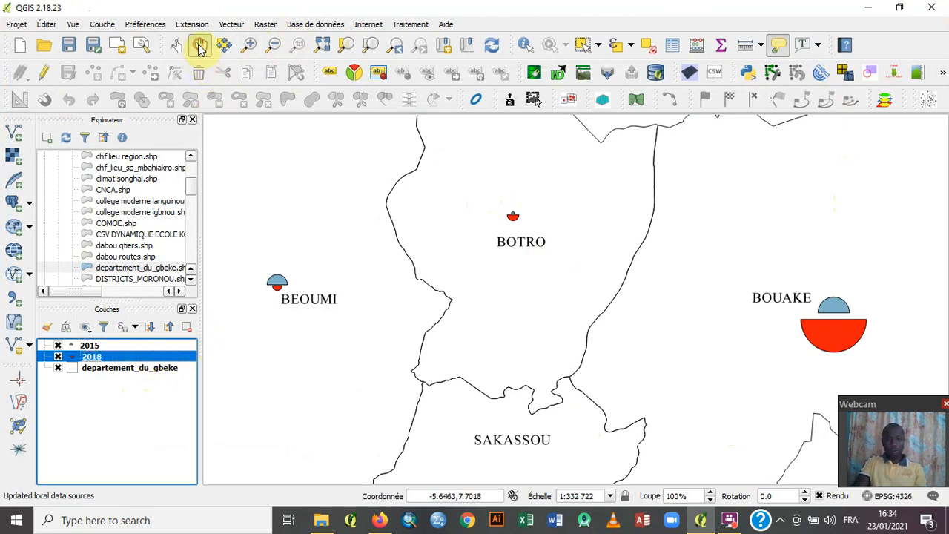
pyautogui.moveTo(652, 248); pyautogui.dragTo(442, 241)
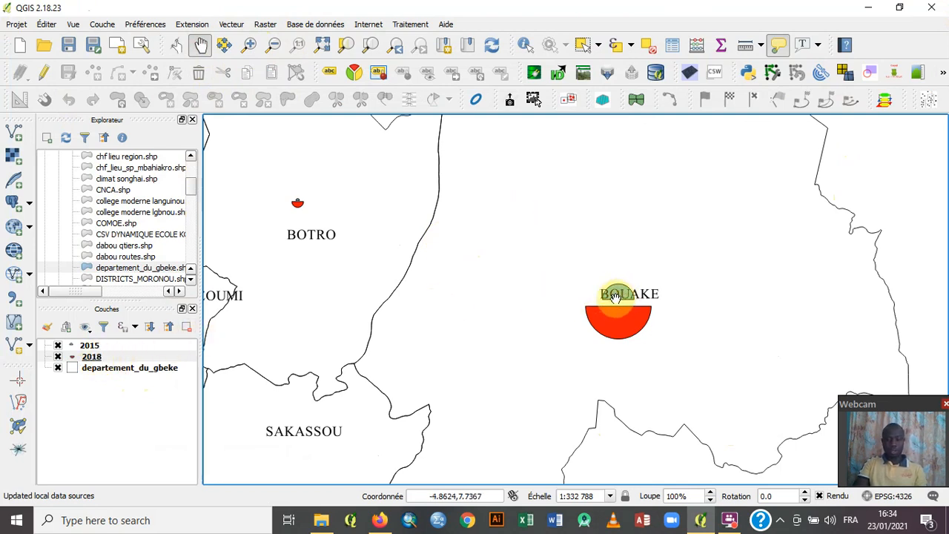
pyautogui.moveTo(624, 321); pyautogui.dragTo(756, 321)
pyautogui.moveTo(451, 210); pyautogui.dragTo(784, 198)
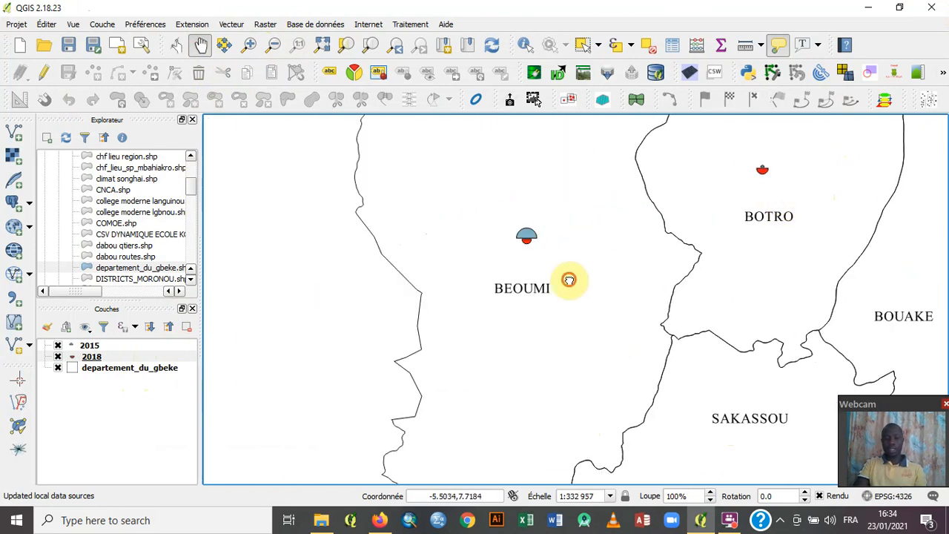
pyautogui.moveTo(568, 278); pyautogui.dragTo(556, 241)
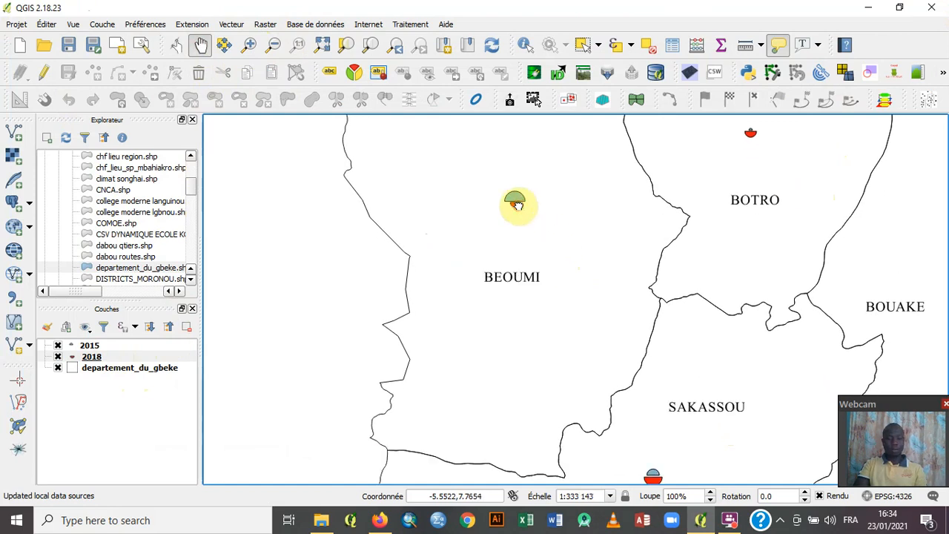
pyautogui.moveTo(518, 205); pyautogui.dragTo(470, 131)
pyautogui.moveTo(595, 292); pyautogui.dragTo(562, 223)
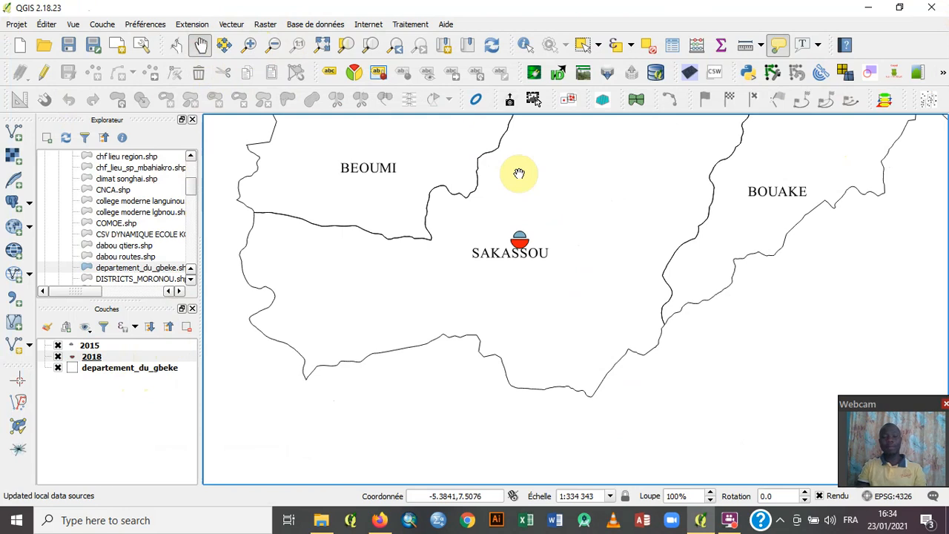
pyautogui.moveTo(518, 172); pyautogui.dragTo(445, 265)
pyautogui.moveTo(685, 229); pyautogui.dragTo(623, 311)
pyautogui.moveTo(735, 252); pyautogui.dragTo(710, 318)
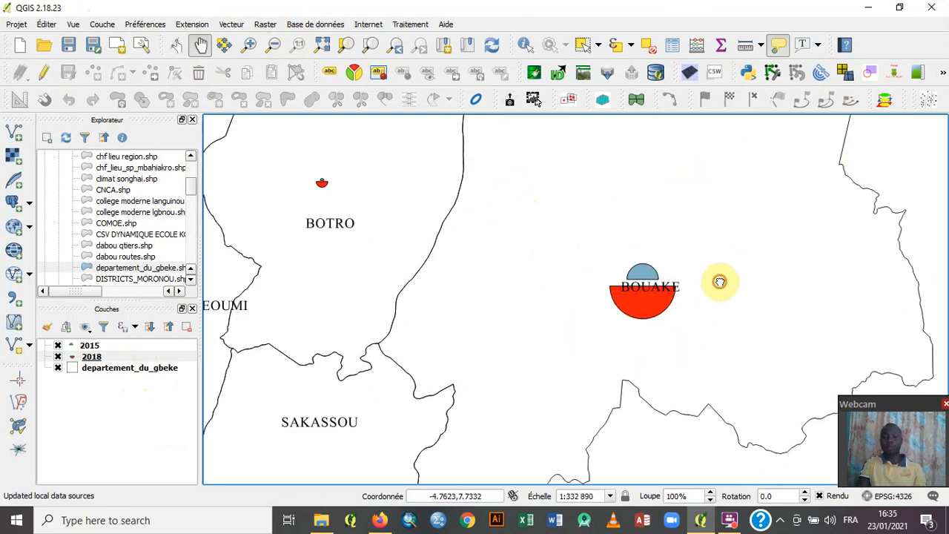
pyautogui.moveTo(720, 282); pyautogui.dragTo(749, 395)
pyautogui.moveTo(704, 303); pyautogui.dragTo(819, 282)
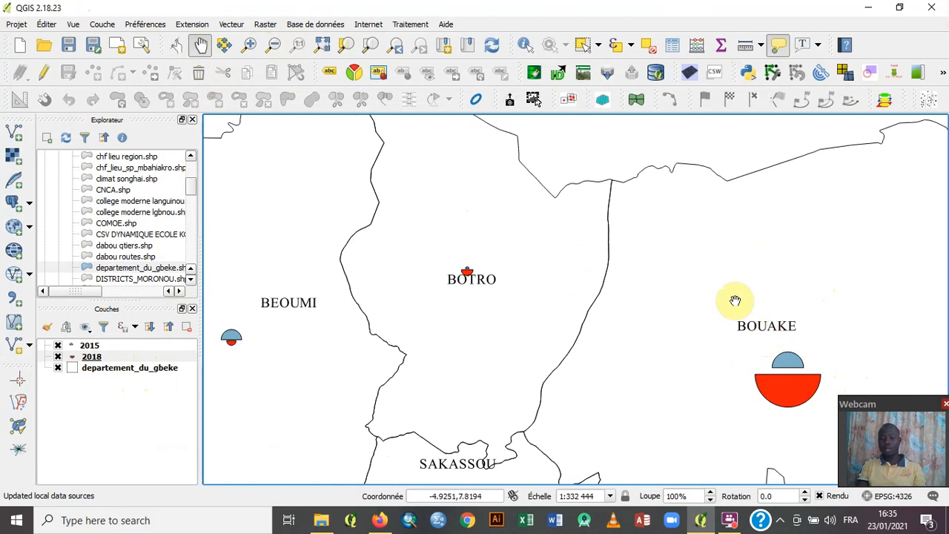
pyautogui.moveTo(739, 297); pyautogui.dragTo(786, 284)
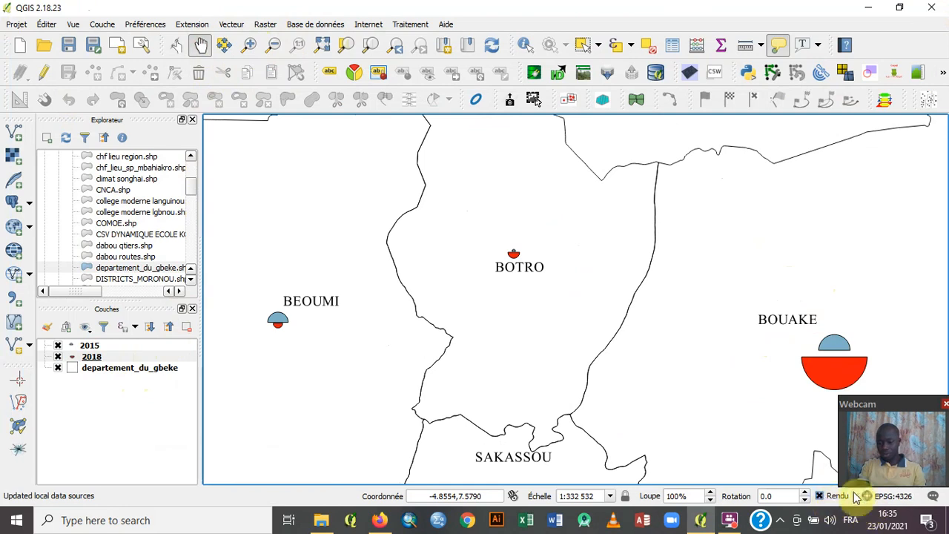
pyautogui.click(783, 520)
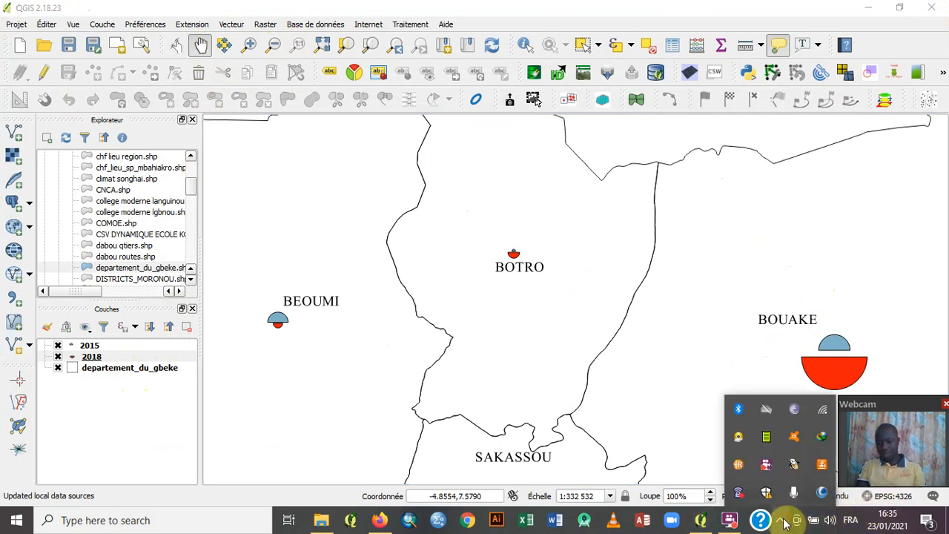
pyautogui.rightClick(767, 469)
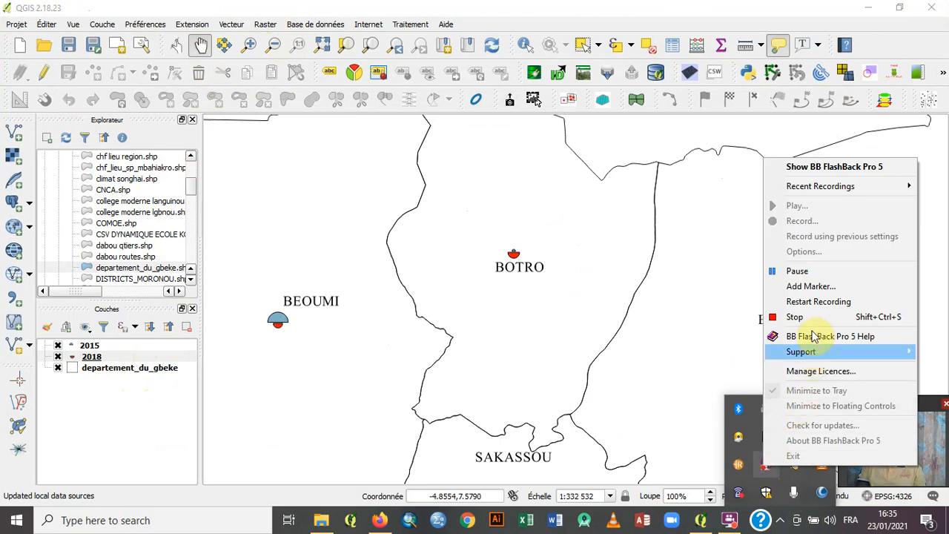